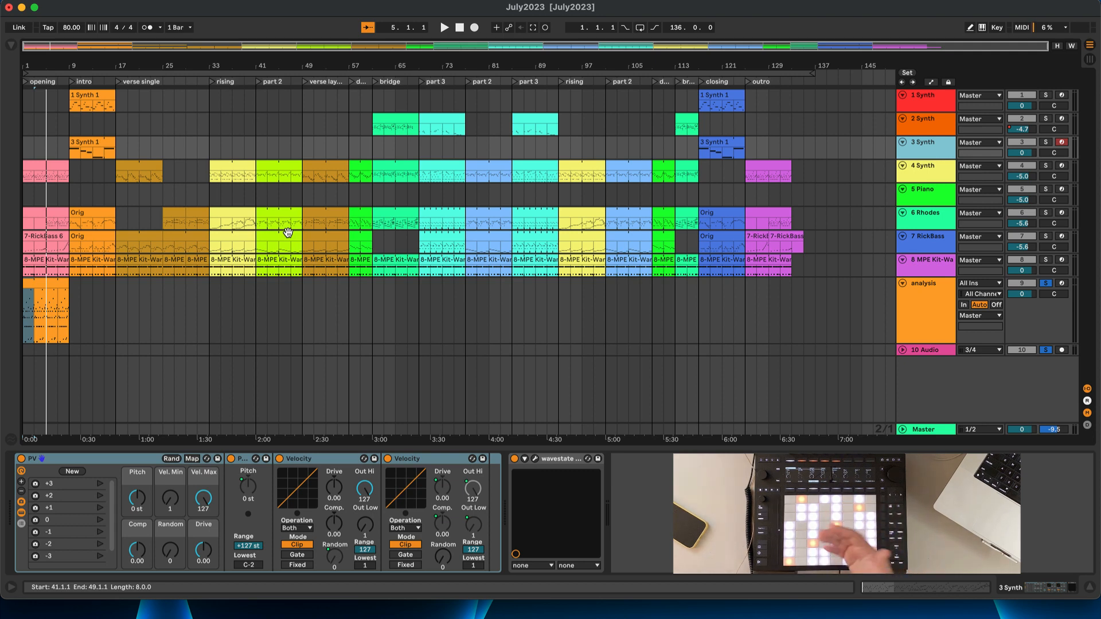
Step: View the notes of the opening section's 4 Synth clip and its 7-RickBass 6 clip in the note editor
{"action": "left_click", "coordinate": [400, 252]}
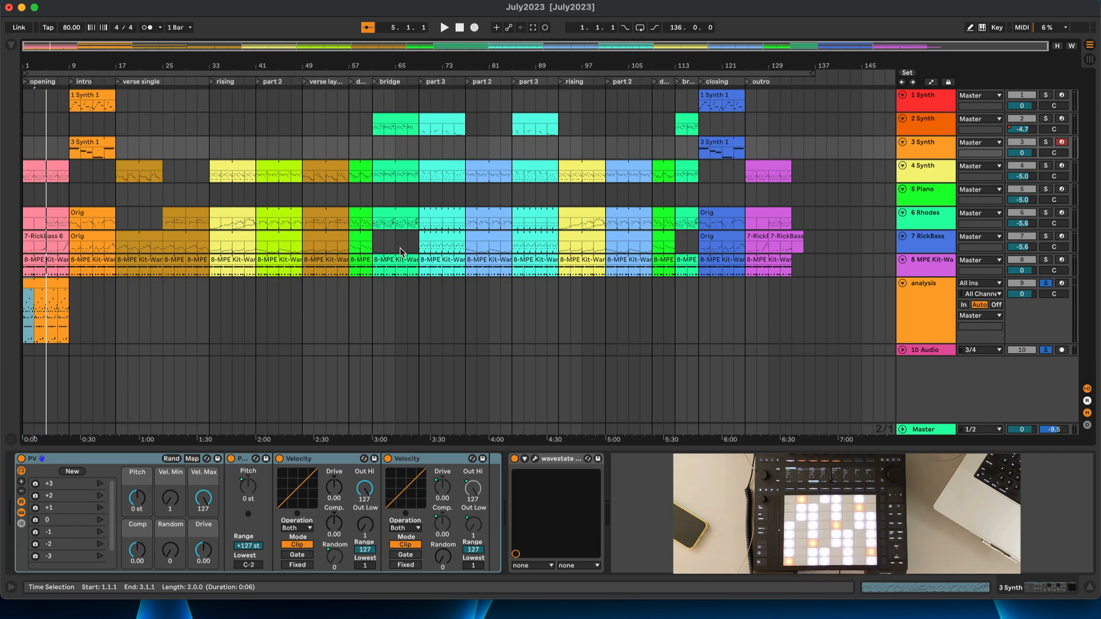
{"action": "left_click", "coordinate": [172, 116]}
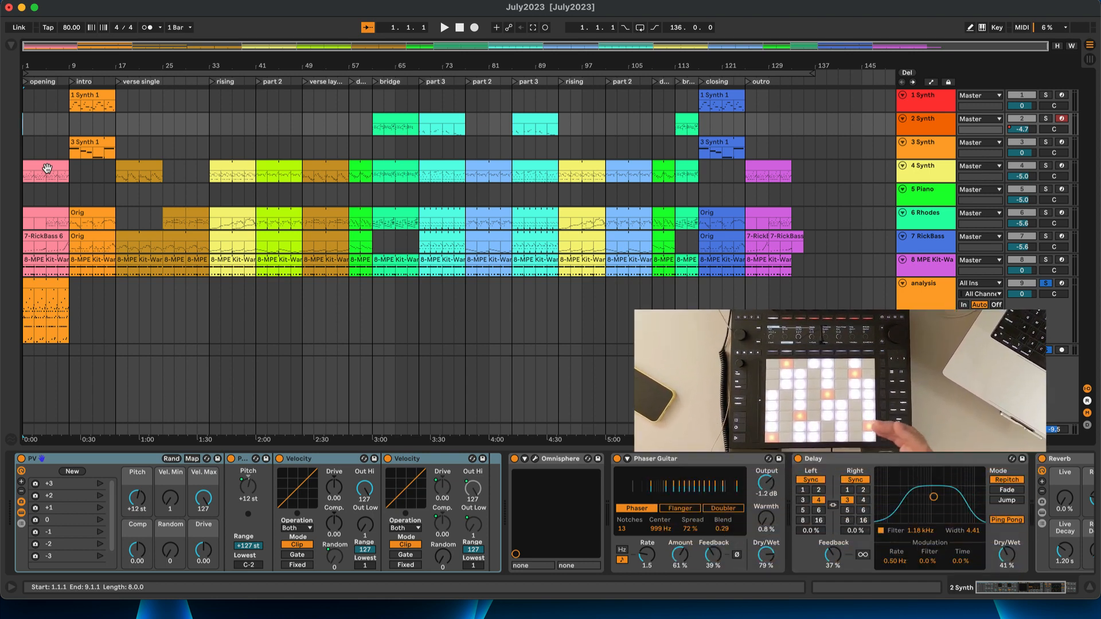
{"action": "left_click", "coordinate": [47, 168]}
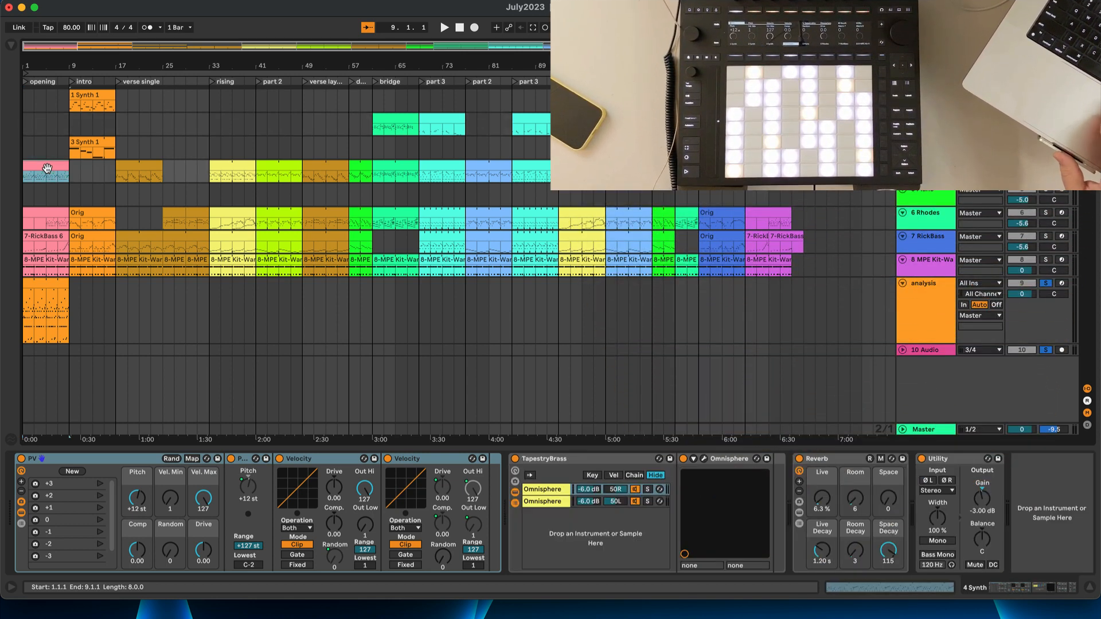
{"action": "double_click", "coordinate": [47, 168]}
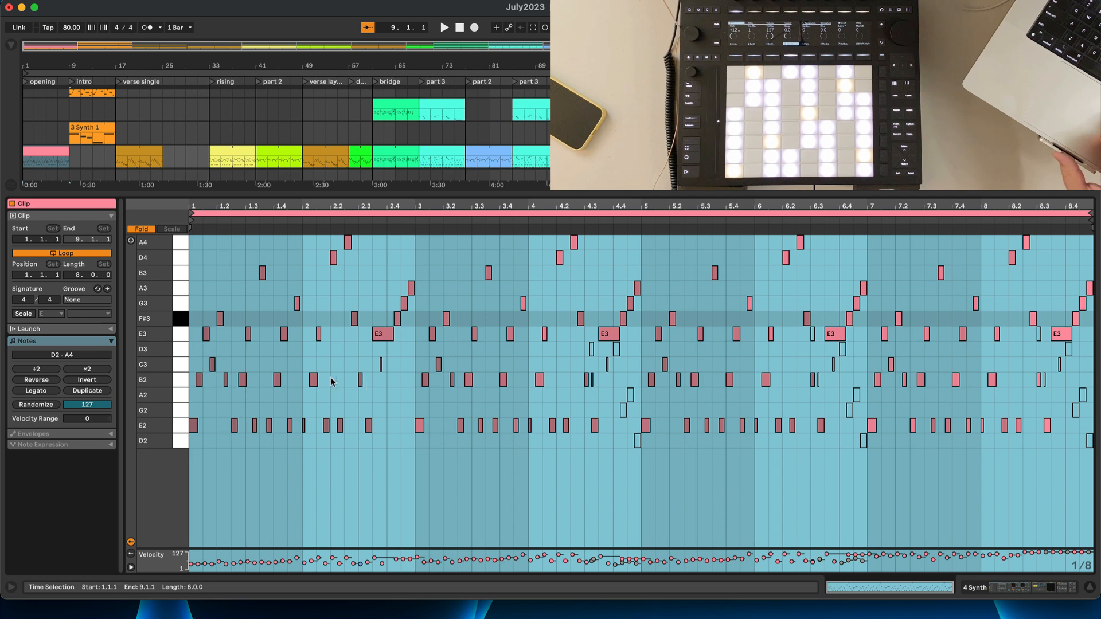
{"action": "scroll", "coordinate": [118, 133], "scroll_direction": "down", "scroll_amount": 4}
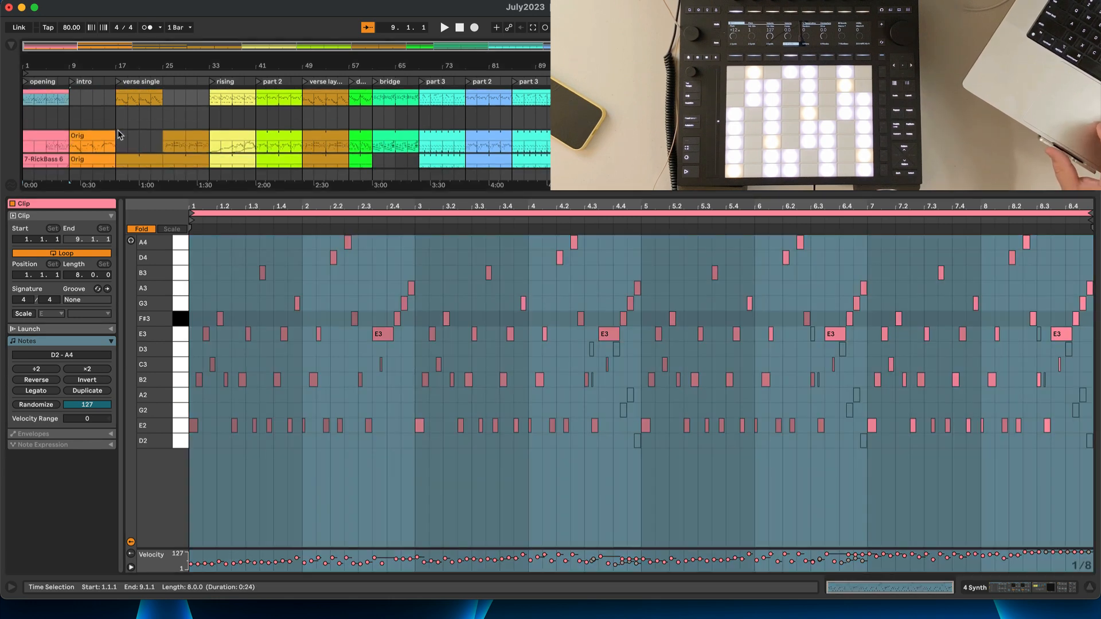
{"action": "left_click", "coordinate": [49, 152]}
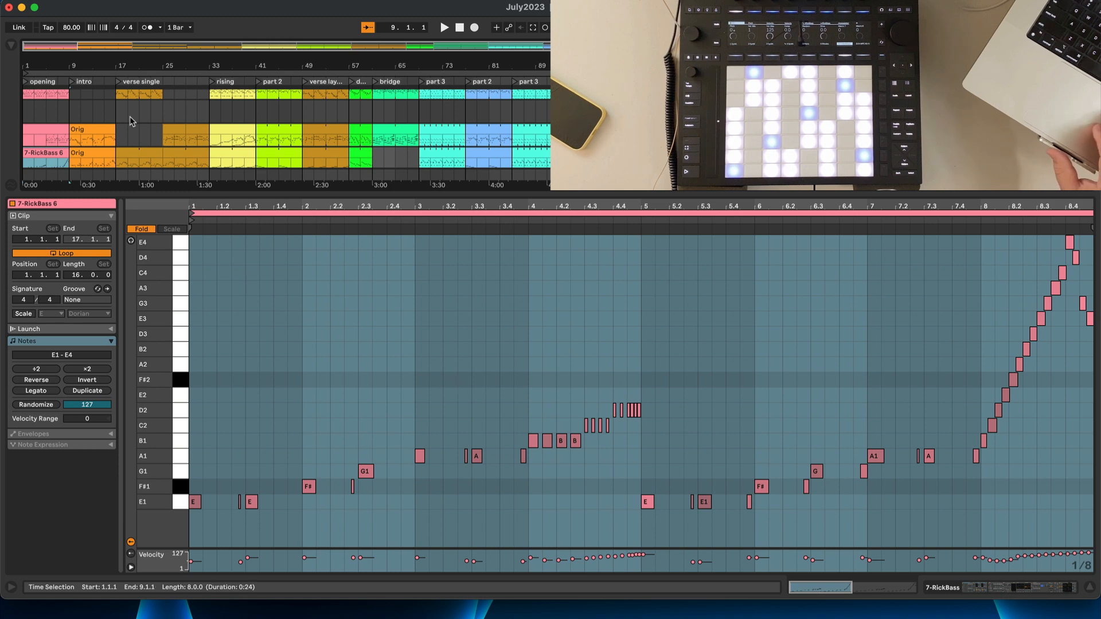
Step: Show the opening 4 Synth and 7-RickBass 6 clips together in the note editor and select all their notes
{"action": "scroll", "coordinate": [130, 116], "scroll_direction": "up", "scroll_amount": 2}
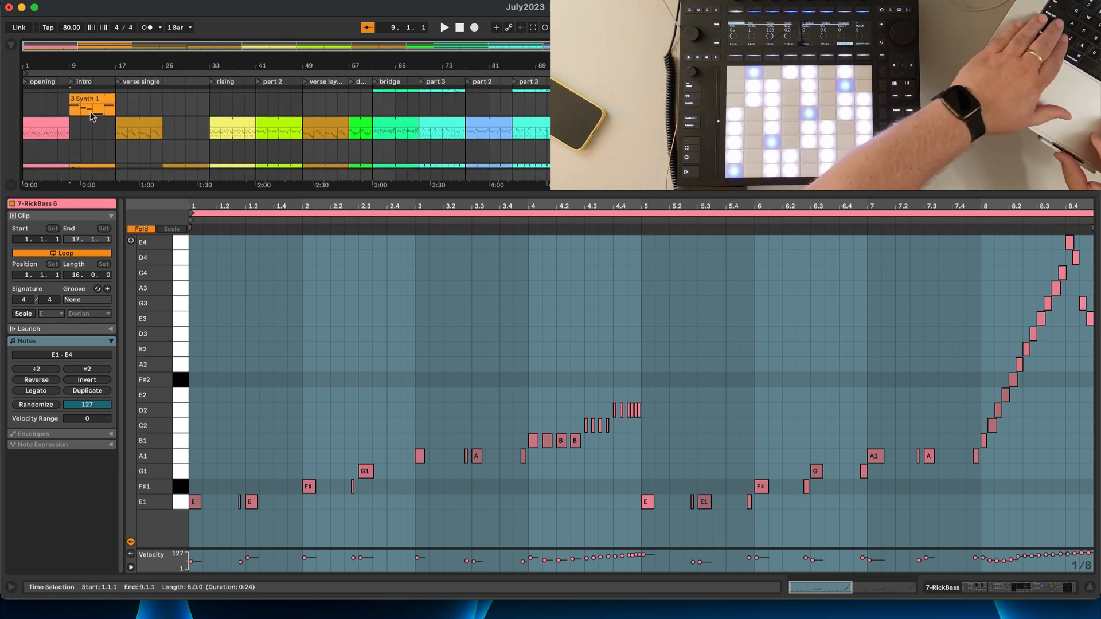
{"action": "scroll", "coordinate": [91, 116], "scroll_direction": "up", "scroll_amount": 2}
{"action": "scroll", "coordinate": [91, 116], "scroll_direction": "down", "scroll_amount": 1}
{"action": "left_click", "coordinate": [39, 131]}
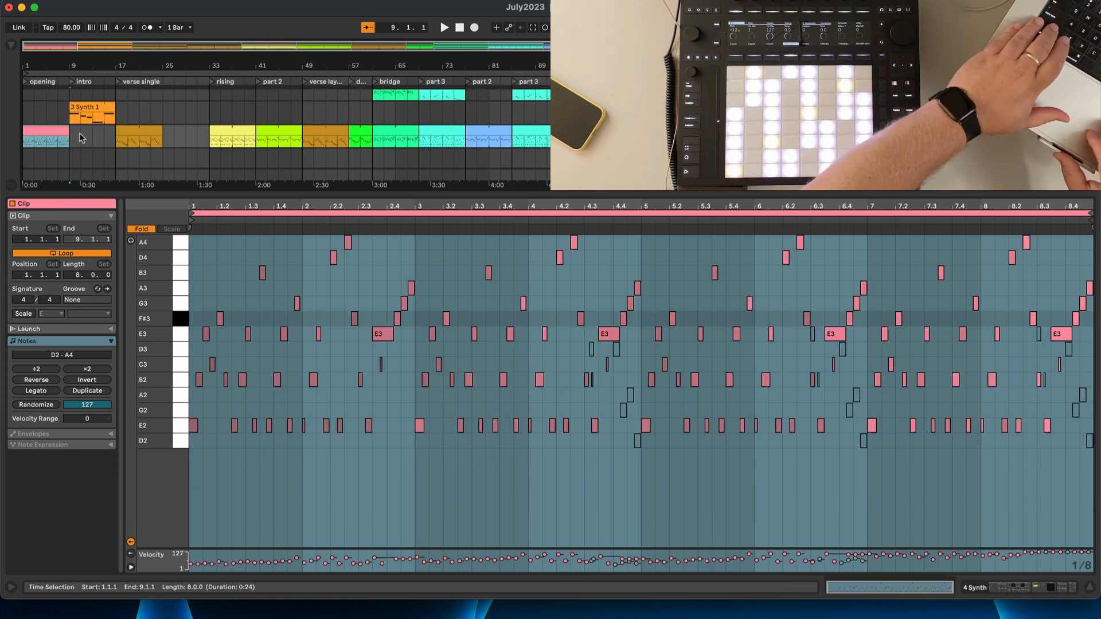
{"action": "scroll", "coordinate": [80, 137], "scroll_direction": "down", "scroll_amount": 3}
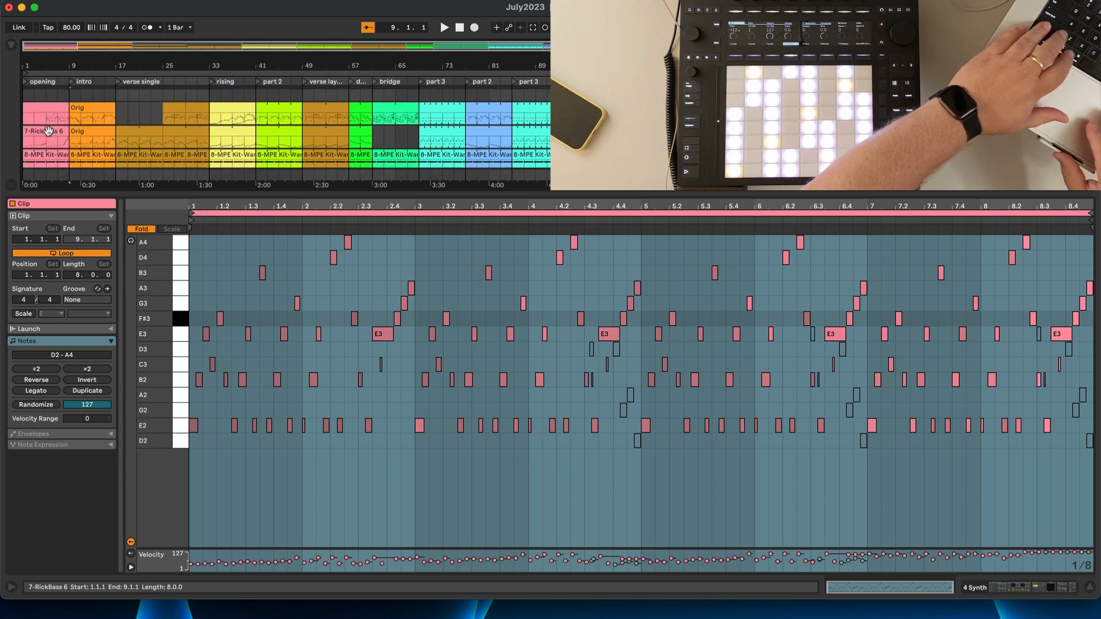
{"action": "left_click", "coordinate": [51, 135], "text": "shift"}
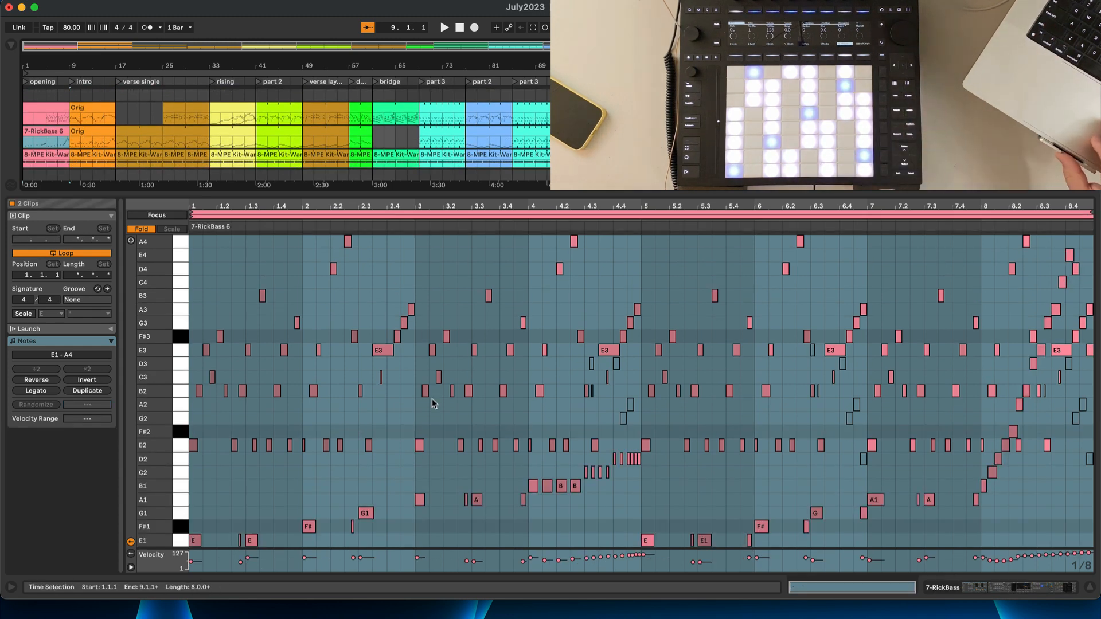
{"action": "left_click", "coordinate": [355, 298]}
{"action": "key", "text": "super+a"}
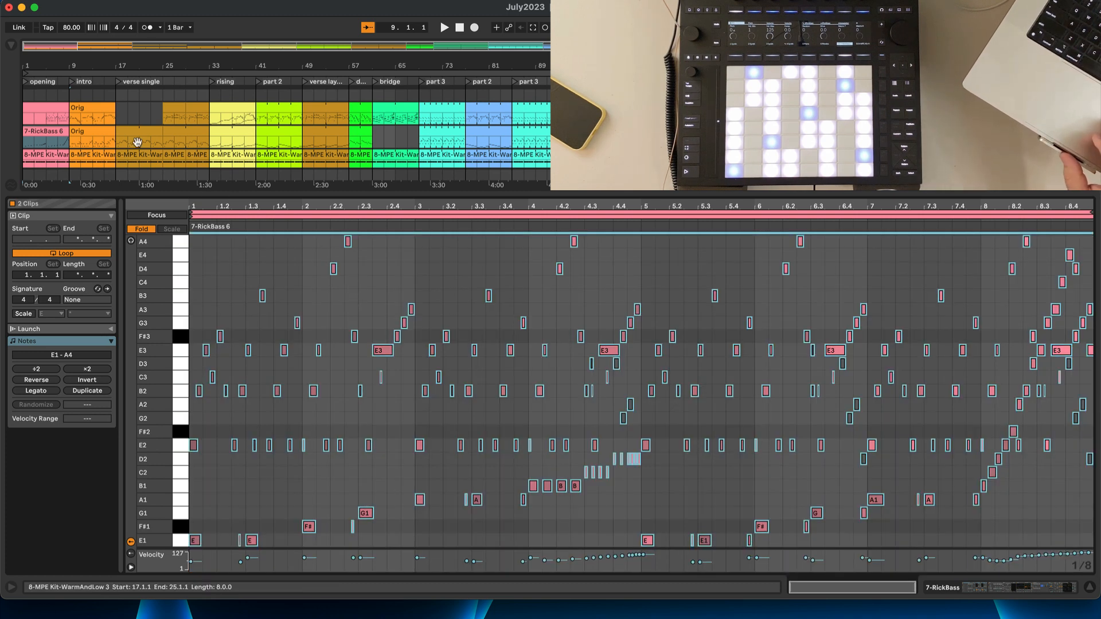
Step: Open the analysis track's opening clip in the note editor, showing all eight bars
{"action": "scroll", "coordinate": [132, 142], "scroll_direction": "down", "scroll_amount": 5}
{"action": "left_click", "coordinate": [52, 121]}
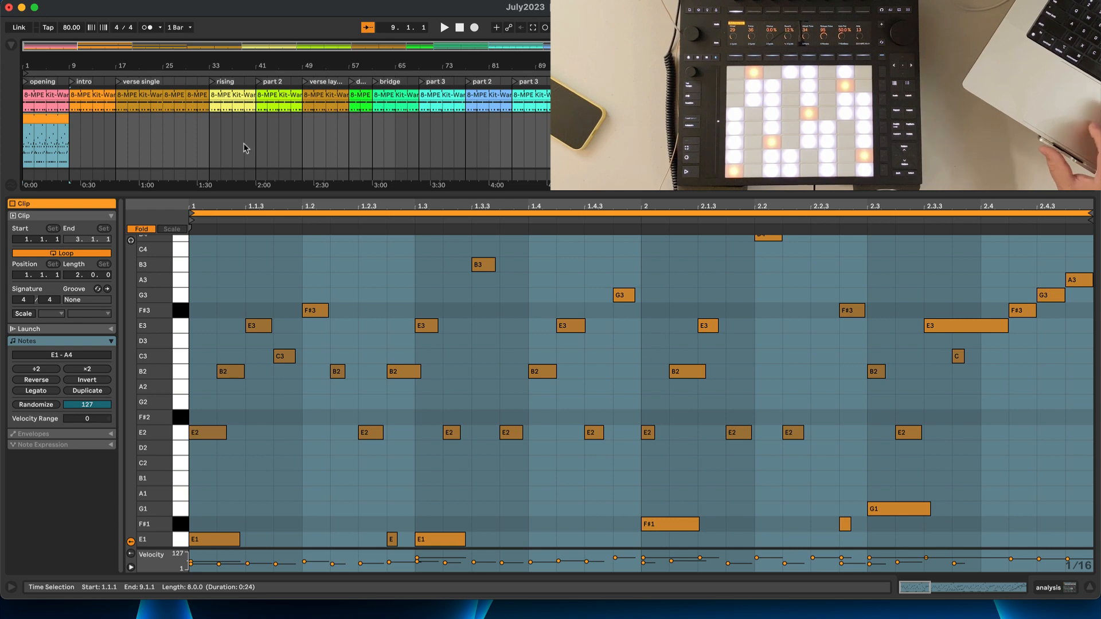
{"action": "left_click_drag", "start_coordinate": [251, 205], "coordinate": [208, 204]}
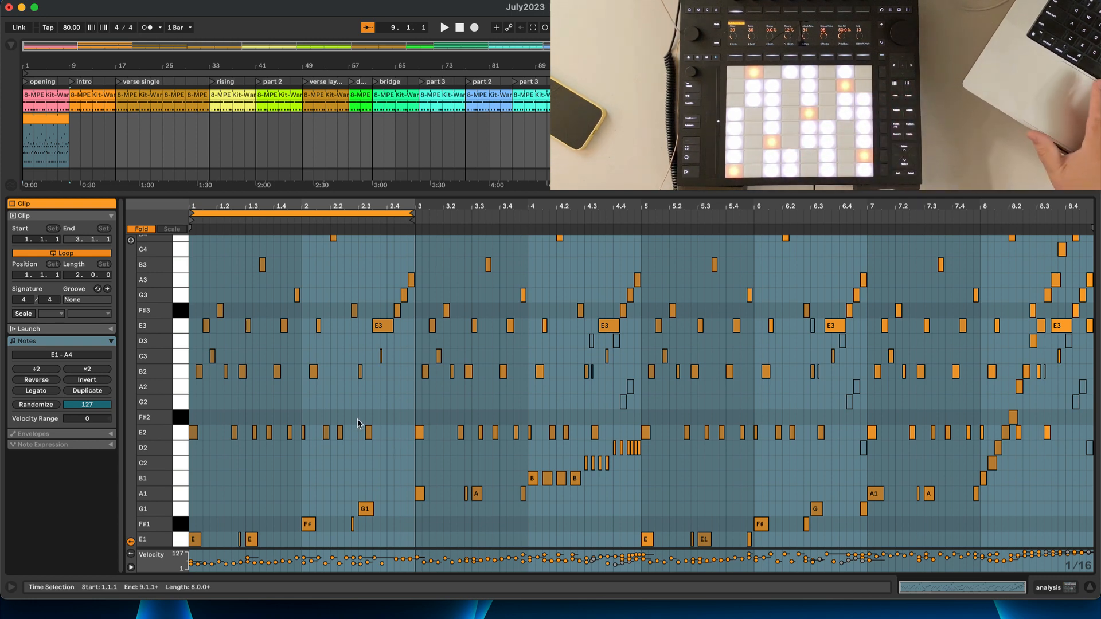
Step: Play the two-bar loop at the start of the analysis clip repeatedly, stopping playback between passes
{"action": "key", "text": "space"}
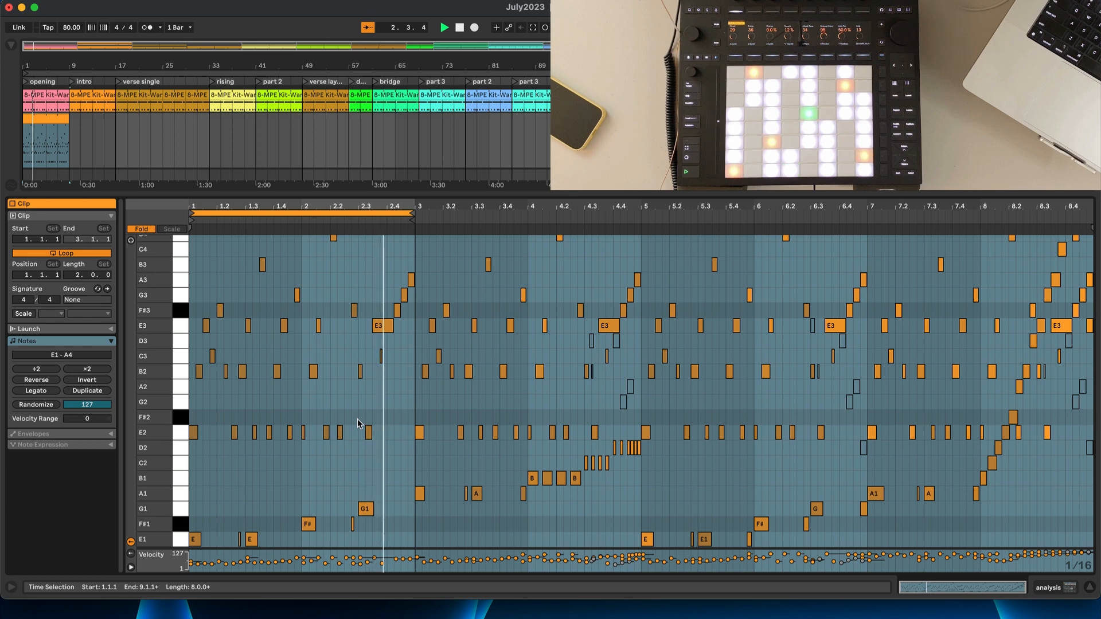
{"action": "key", "text": "space"}
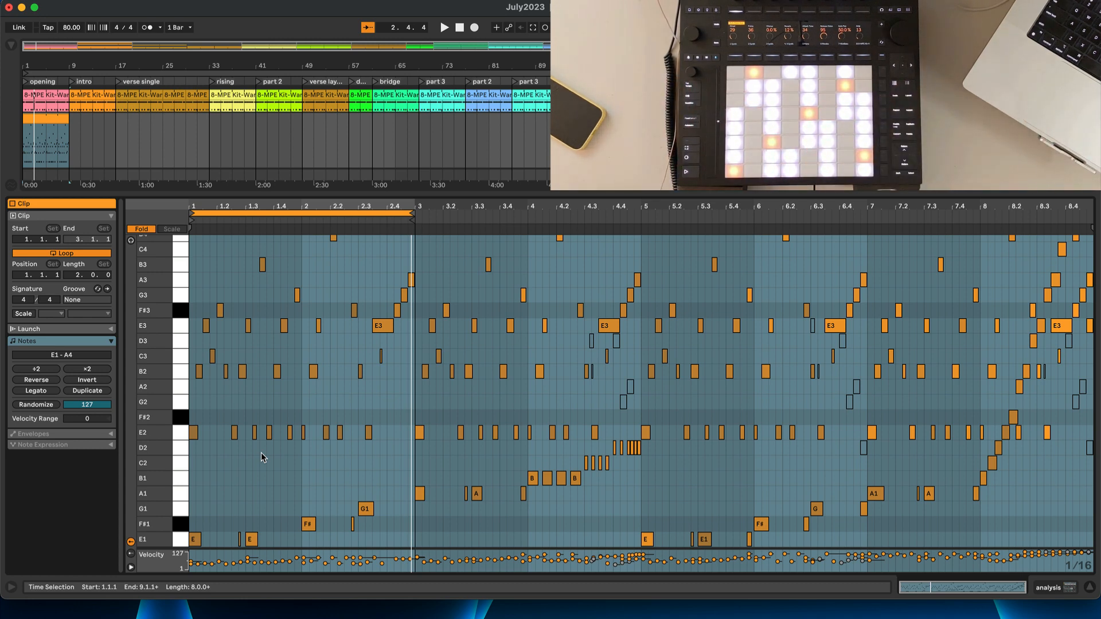
{"action": "key", "text": "space"}
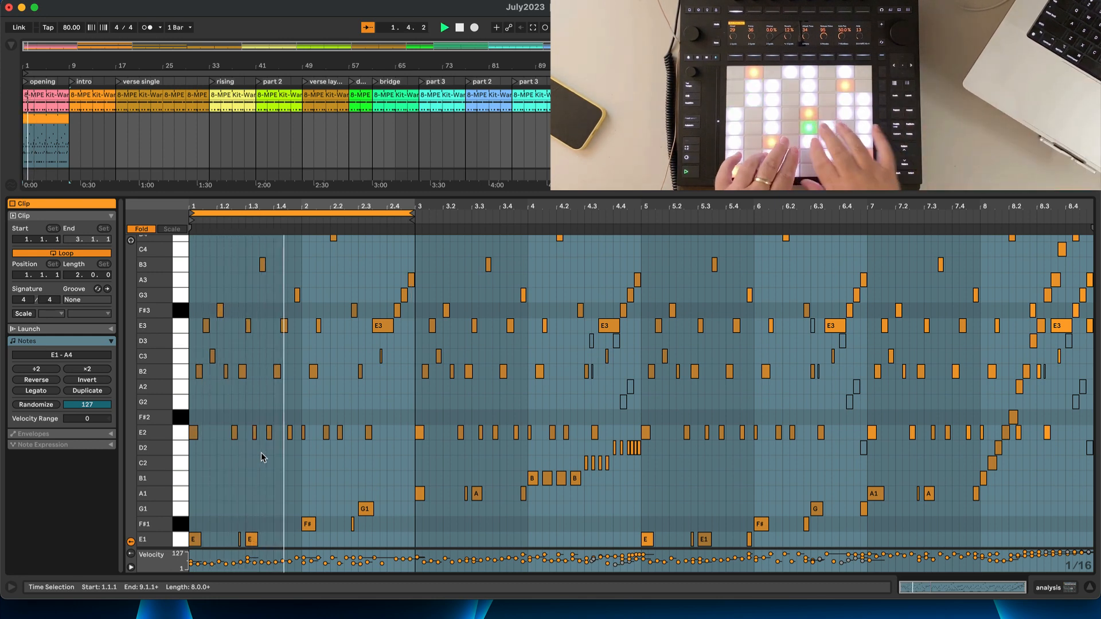
{"action": "key", "text": "space"}
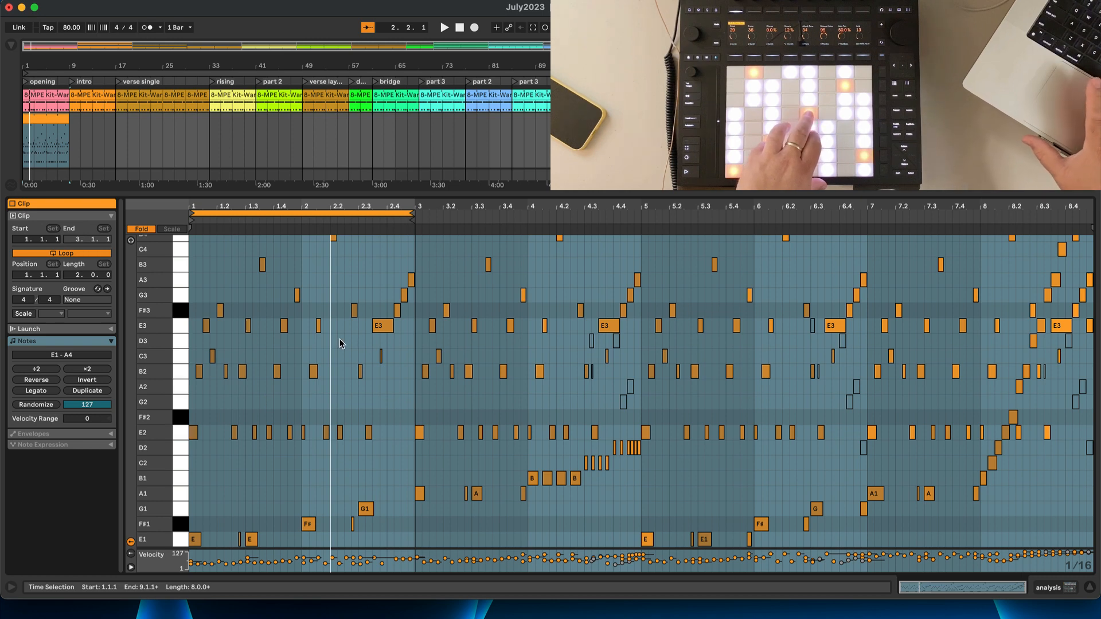
{"action": "key", "text": "space"}
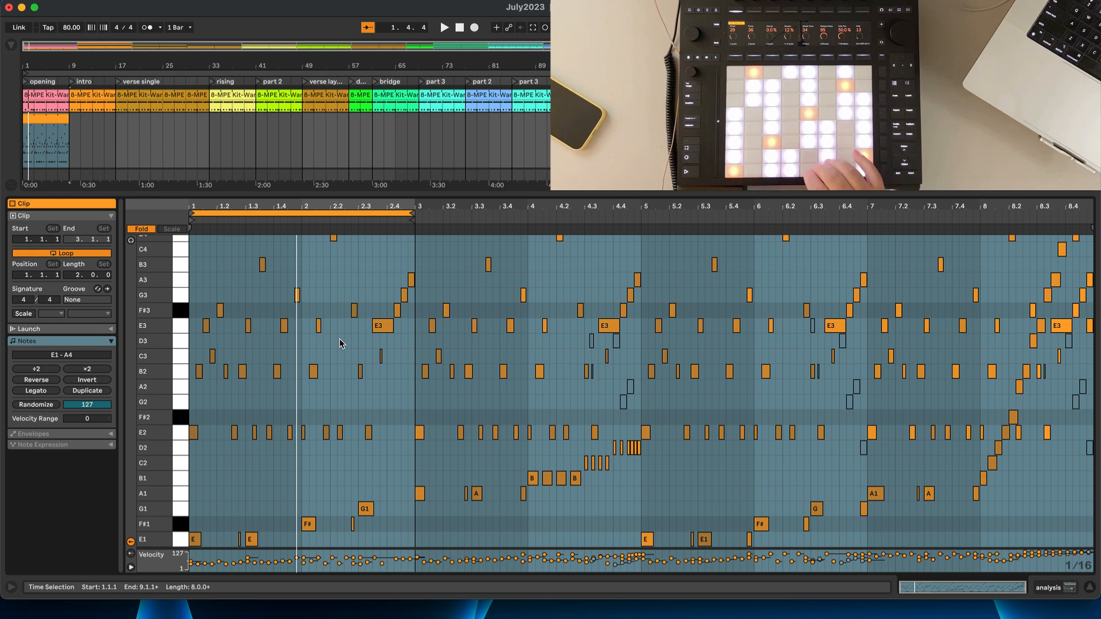
{"action": "key", "text": "space"}
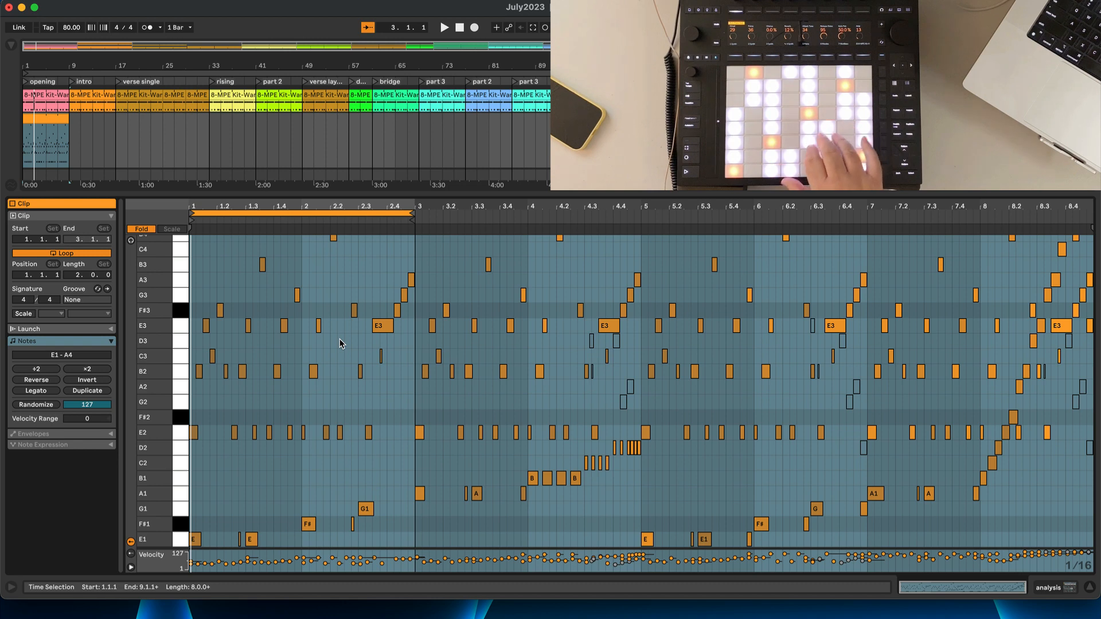
{"action": "key", "text": "space"}
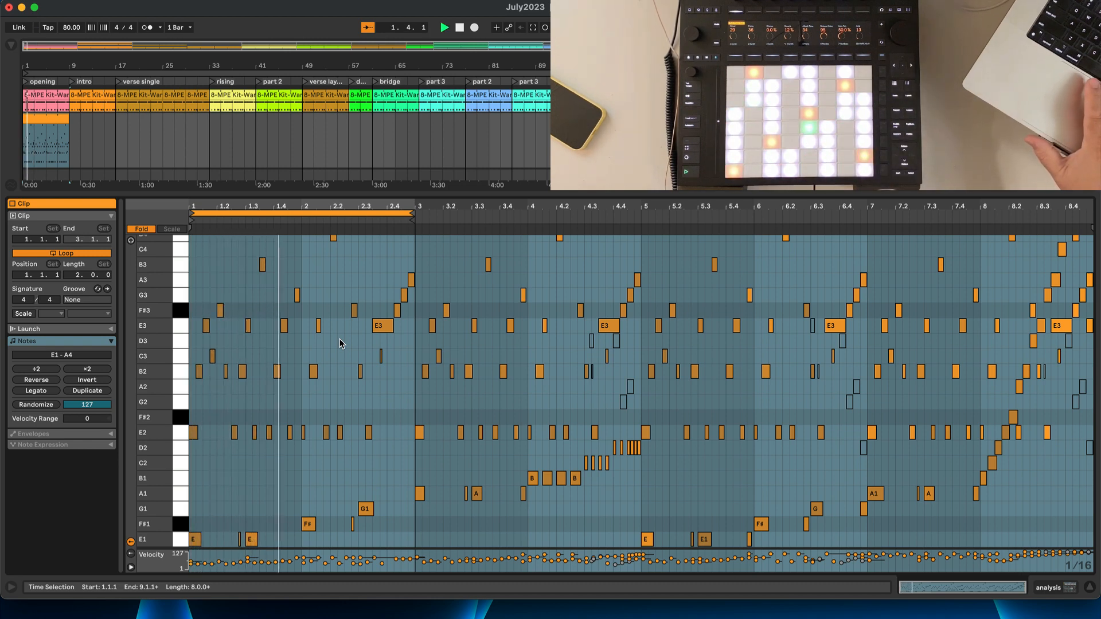
{"action": "key", "text": "space"}
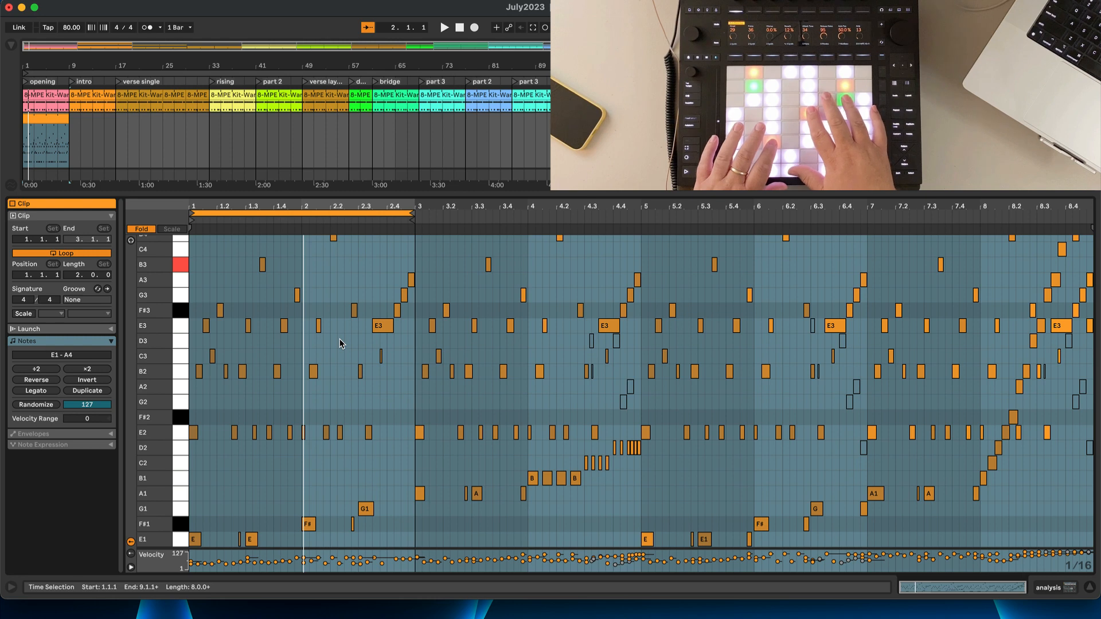
{"action": "key", "text": "space"}
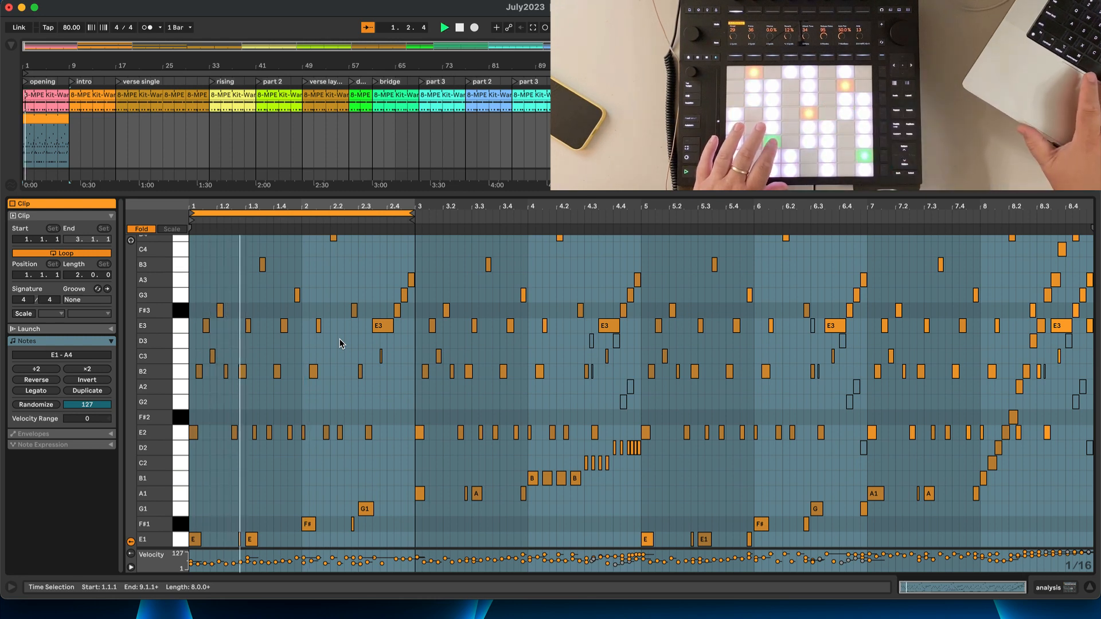
{"action": "key", "text": "space"}
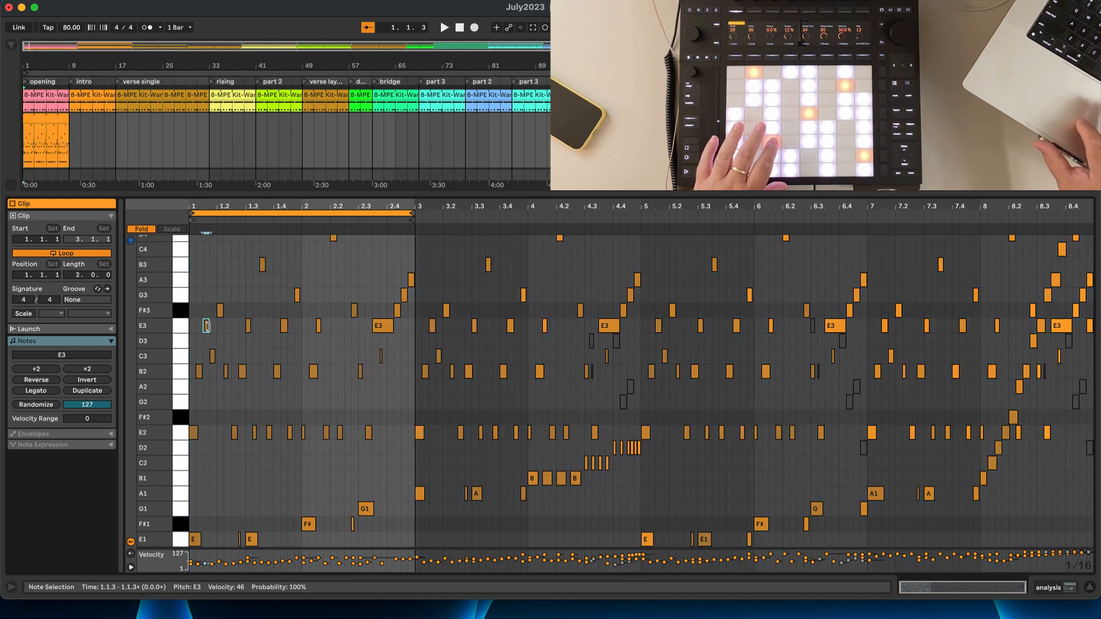
Step: Select the F#3, B3 and G3 melody notes in the analysis clip's first bar one after another
{"action": "left_click", "coordinate": [220, 310]}
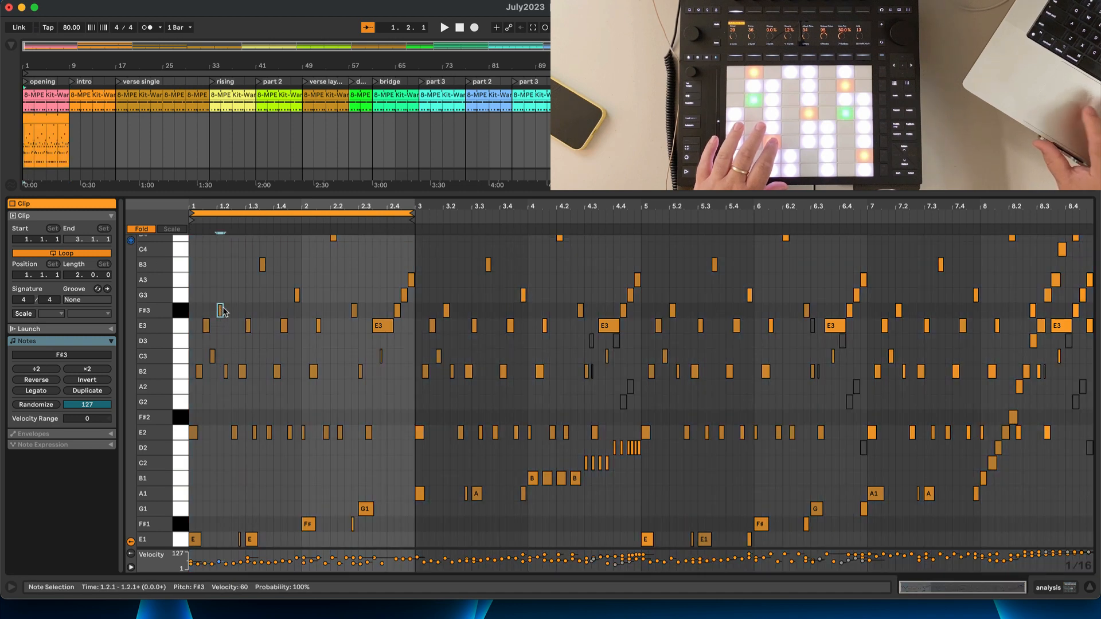
{"action": "left_click", "coordinate": [262, 264]}
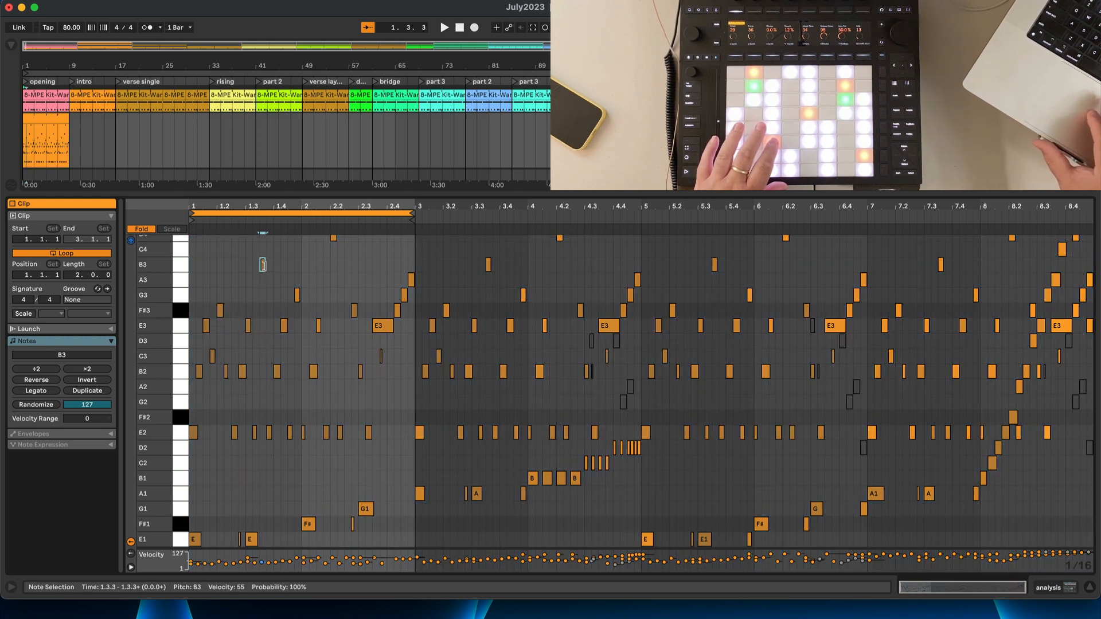
{"action": "left_click", "coordinate": [297, 295]}
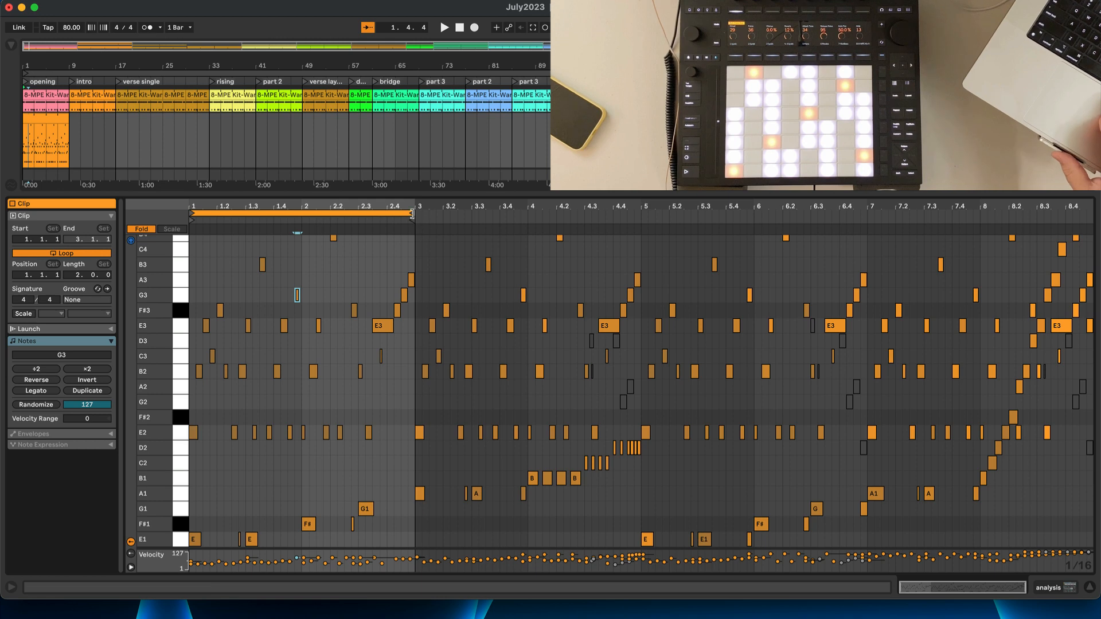
Step: Extend the analysis clip's loop to eight bars, ending at 9.1.1, and play the clip
{"action": "left_click_drag", "start_coordinate": [413, 215], "coordinate": [1096, 216]}
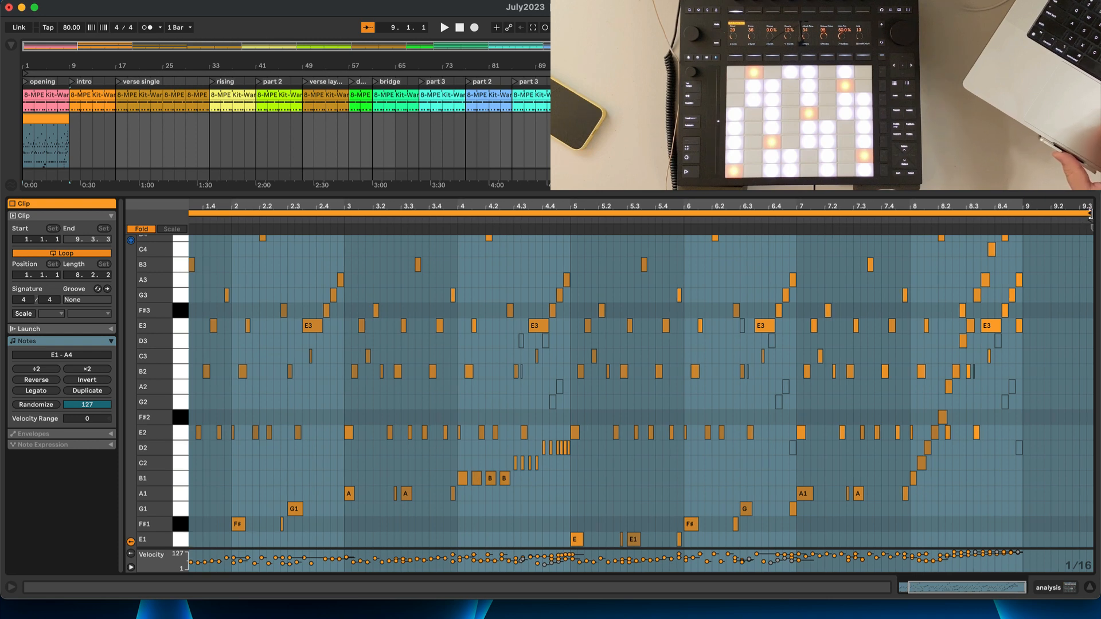
{"action": "left_click_drag", "start_coordinate": [1088, 213], "coordinate": [1022, 213]}
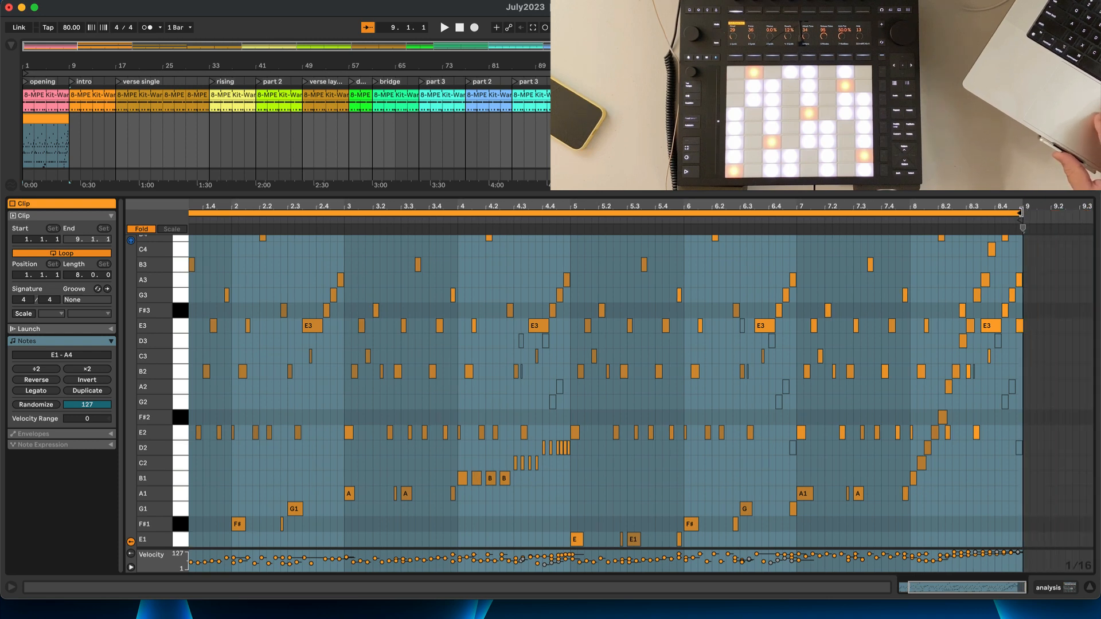
{"action": "key", "text": "space"}
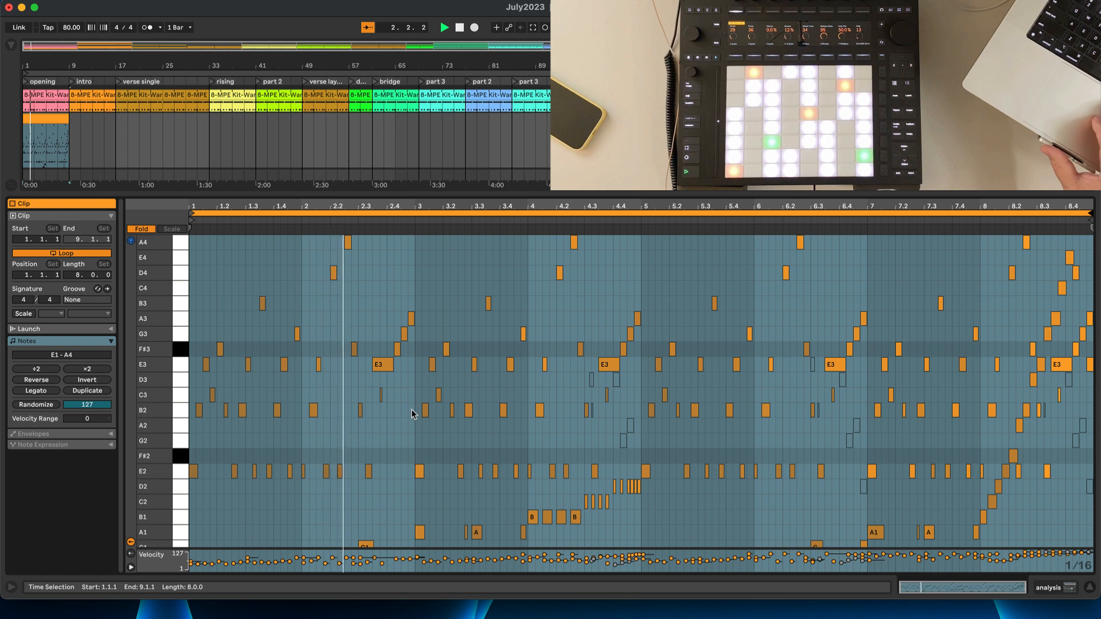
{"action": "scroll", "coordinate": [419, 412], "scroll_direction": "down", "scroll_amount": 3}
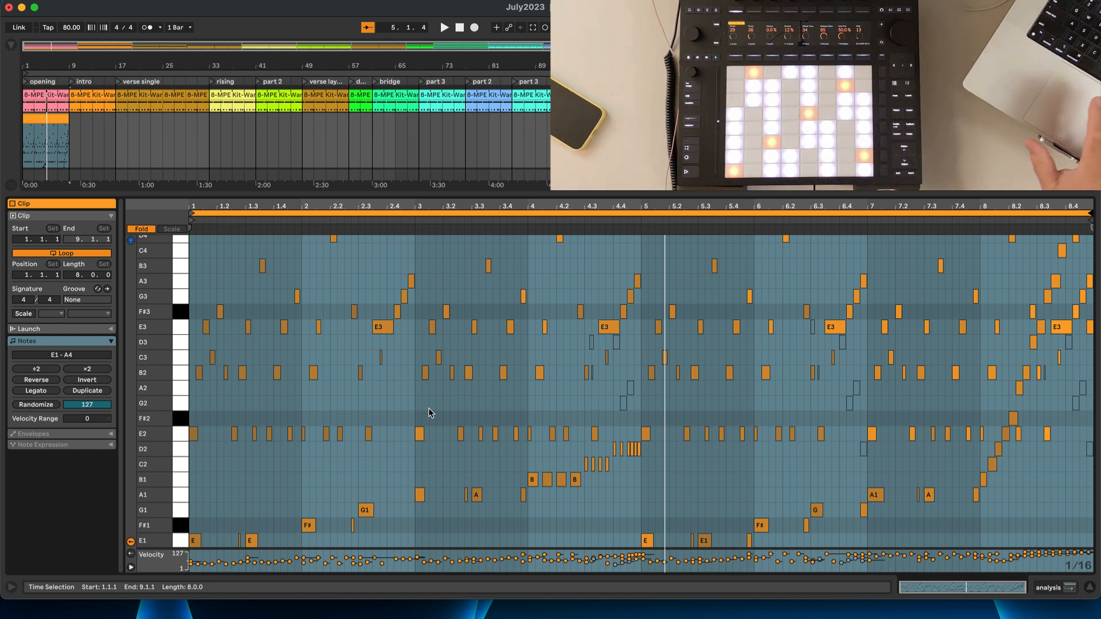
{"action": "left_click_drag", "start_coordinate": [153, 324], "coordinate": [135, 324]}
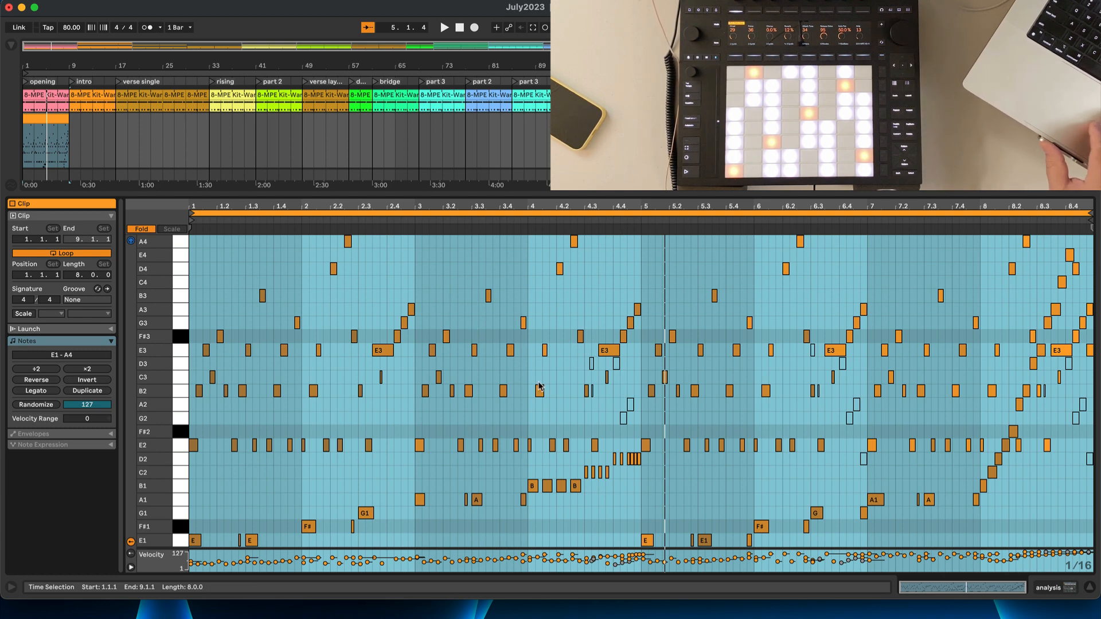
Step: Unsolo the analysis track and bring up the instruments of the opening 4 Synth and 7-RickBass 6 clips in turn
{"action": "key", "text": "shift+Tab"}
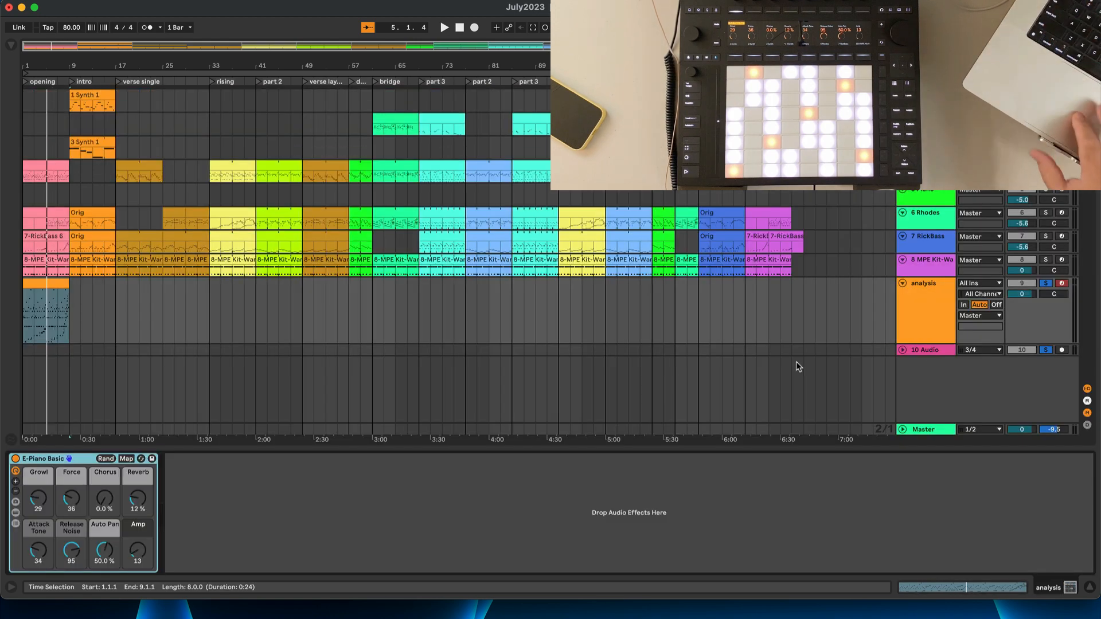
{"action": "left_click", "coordinate": [1046, 284]}
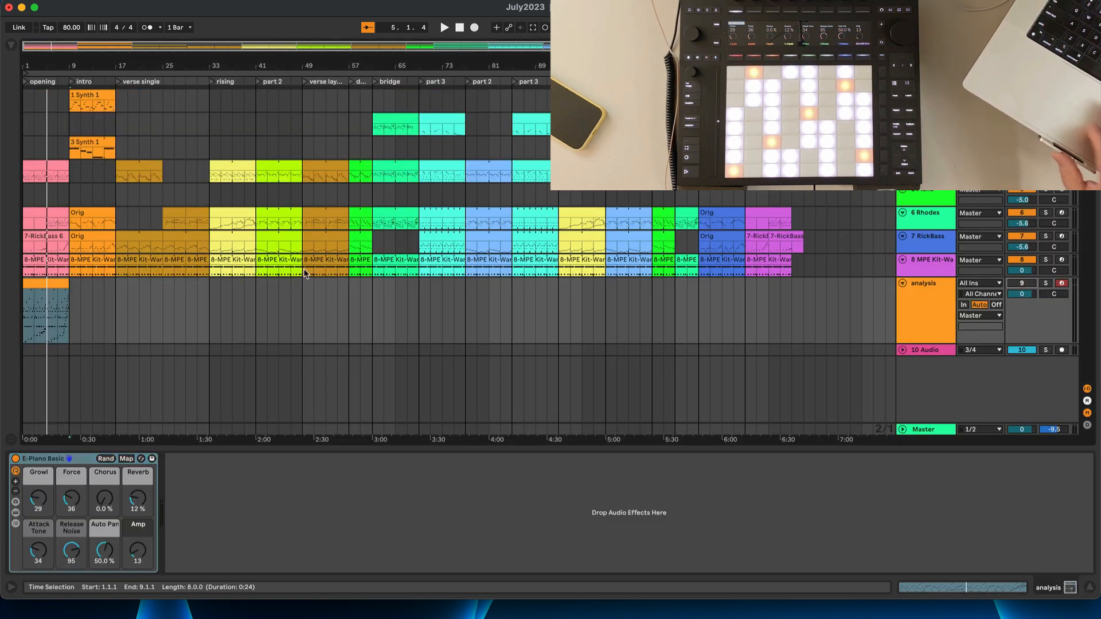
{"action": "left_click", "coordinate": [40, 164]}
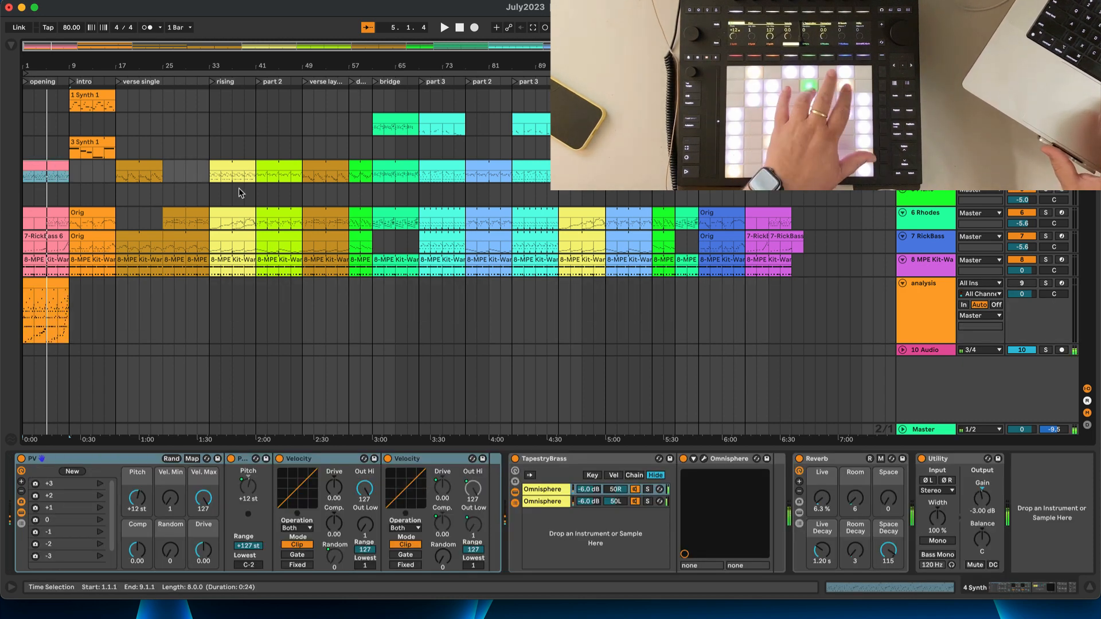
{"action": "left_click", "coordinate": [41, 235]}
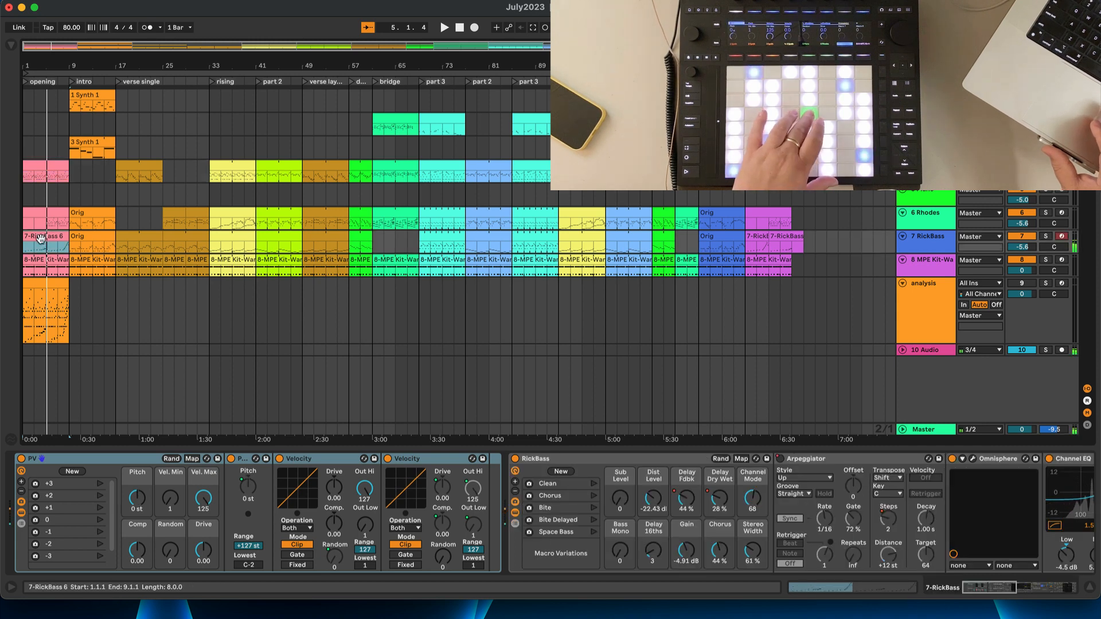
Step: Play a short passage of the opening section and move the insert marker onto the 5 Piano track's empty lane
{"action": "key", "text": "space"}
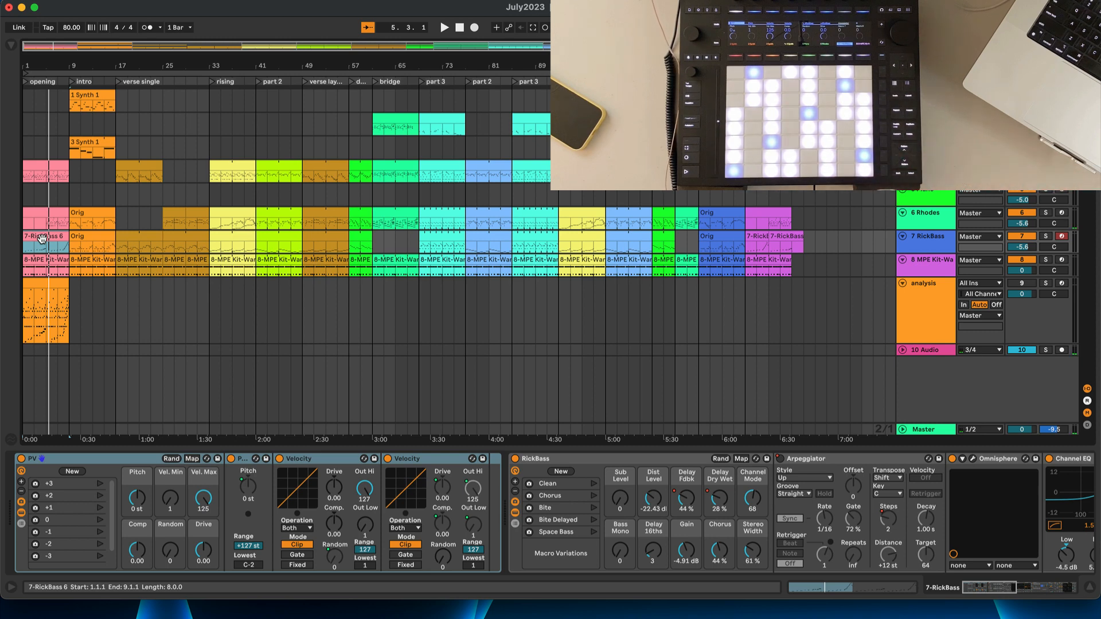
{"action": "left_click", "coordinate": [27, 247]}
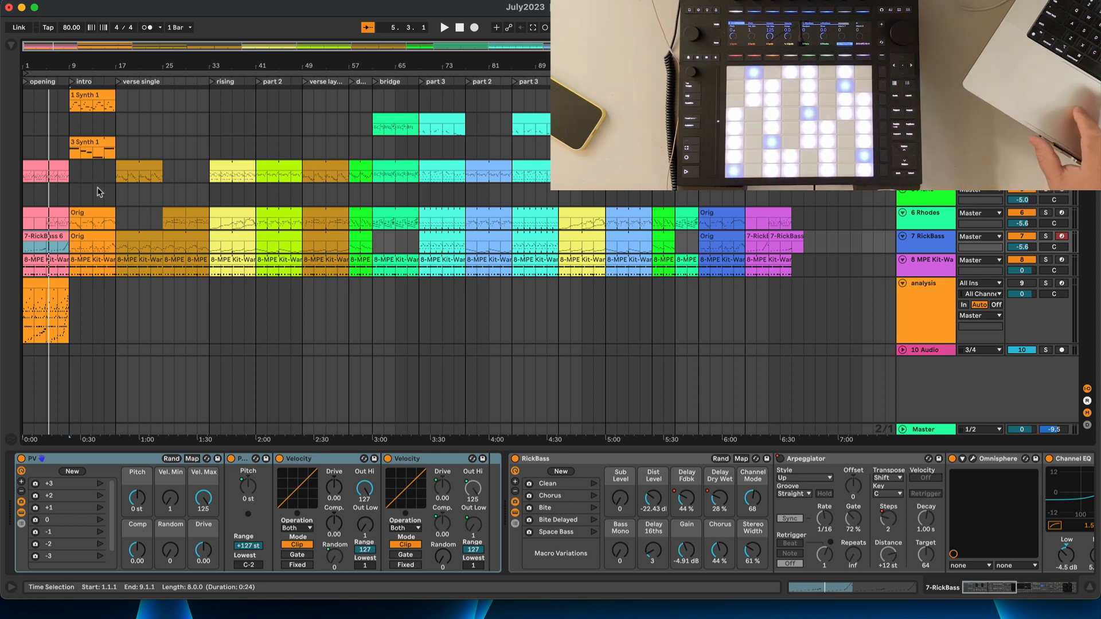
{"action": "left_click", "coordinate": [164, 193]}
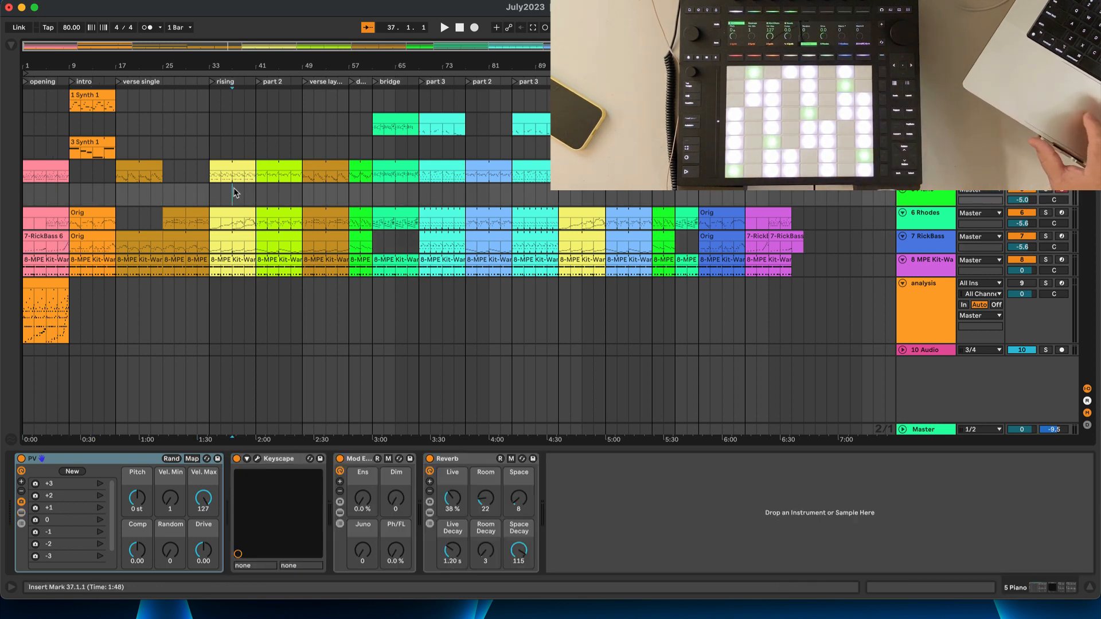
{"action": "left_click", "coordinate": [291, 194]}
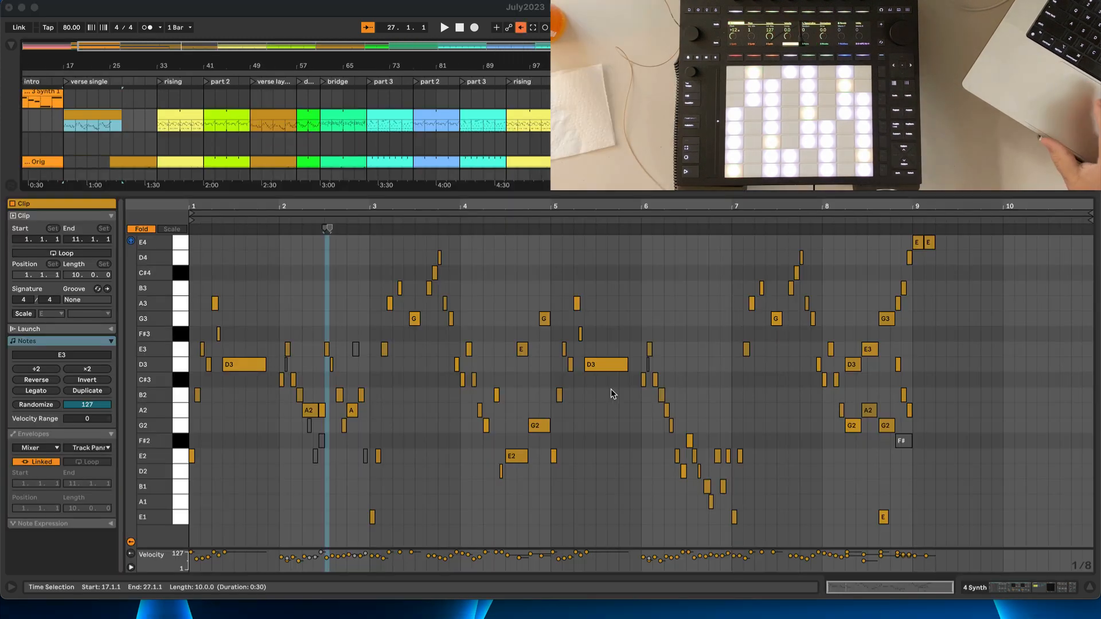
Step: Examine the notes of the verse single section's 4 Synth, 7-RickBass and 6 Rhodes clips one at a time
{"action": "left_click", "coordinate": [116, 118]}
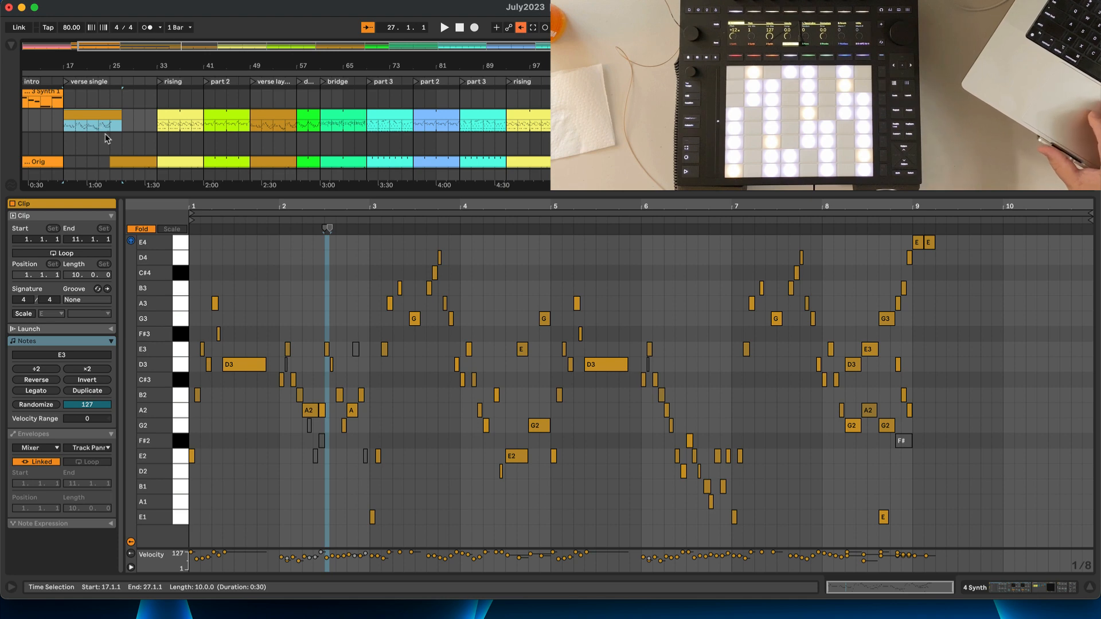
{"action": "scroll", "coordinate": [104, 135], "scroll_direction": "down", "scroll_amount": 2}
{"action": "scroll", "coordinate": [105, 135], "scroll_direction": "left", "scroll_amount": 1}
{"action": "left_click", "coordinate": [102, 159]}
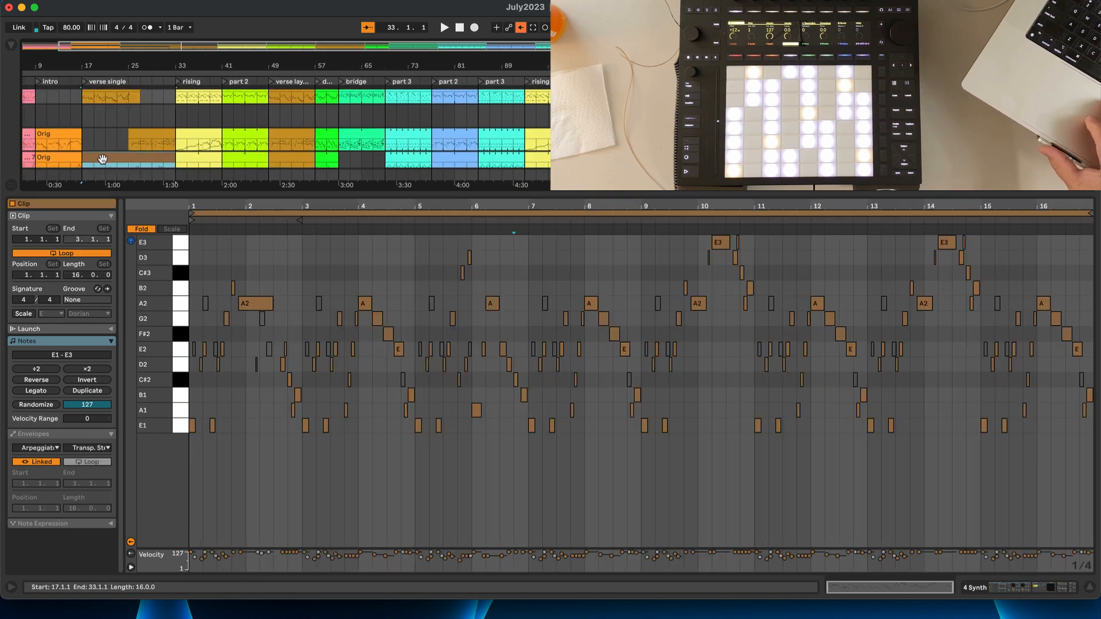
{"action": "scroll", "coordinate": [101, 140], "scroll_direction": "up", "scroll_amount": 2}
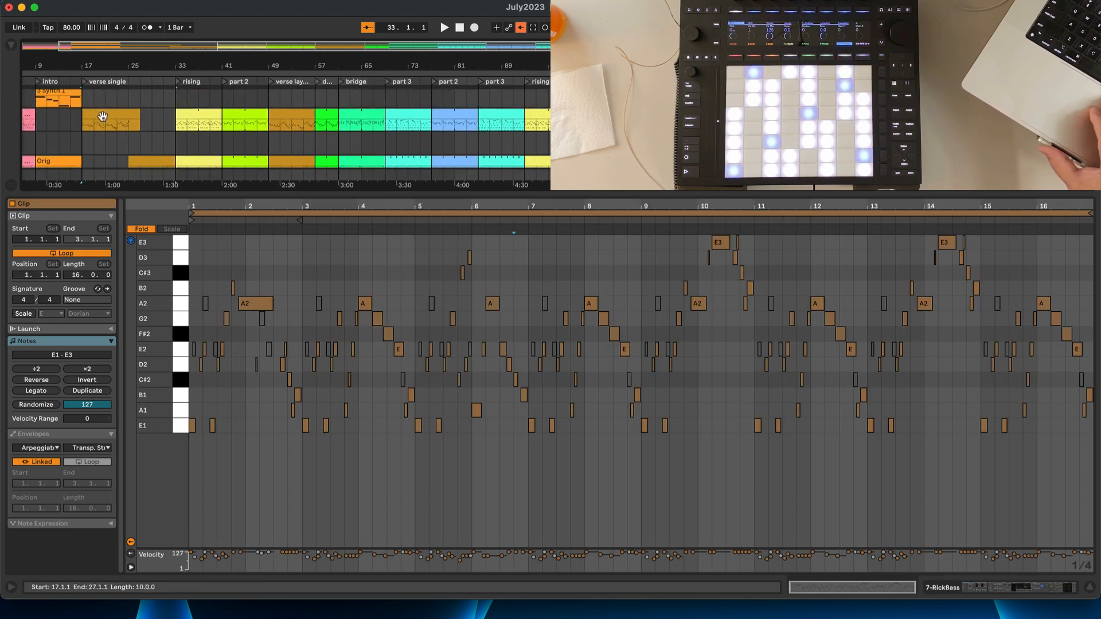
{"action": "left_click", "coordinate": [103, 116]}
{"action": "scroll", "coordinate": [123, 126], "scroll_direction": "down", "scroll_amount": 2}
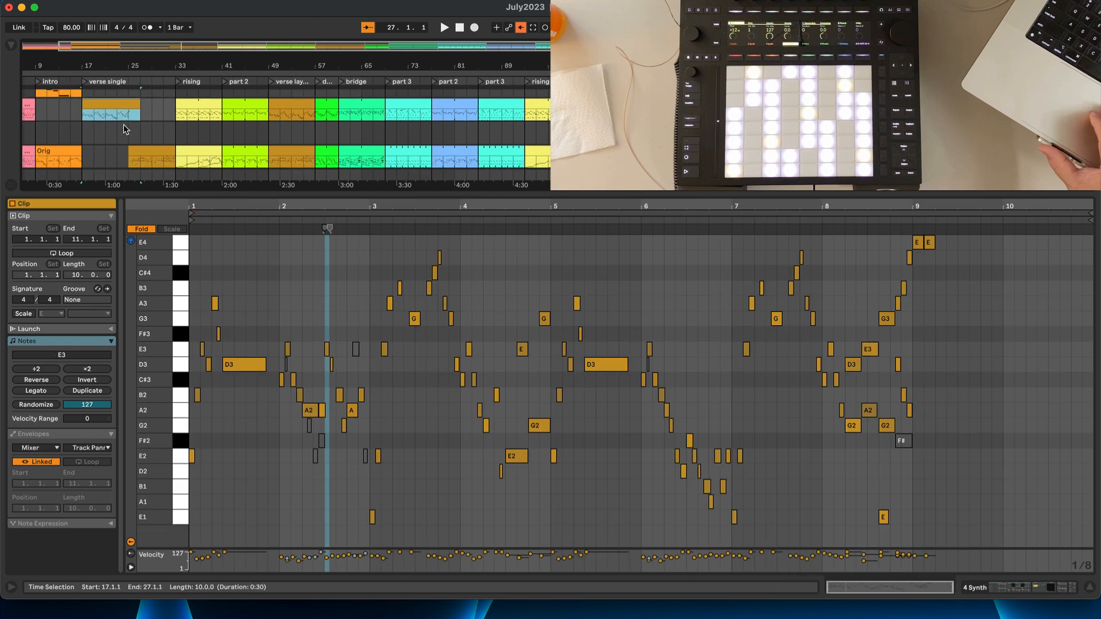
{"action": "left_click", "coordinate": [139, 138]}
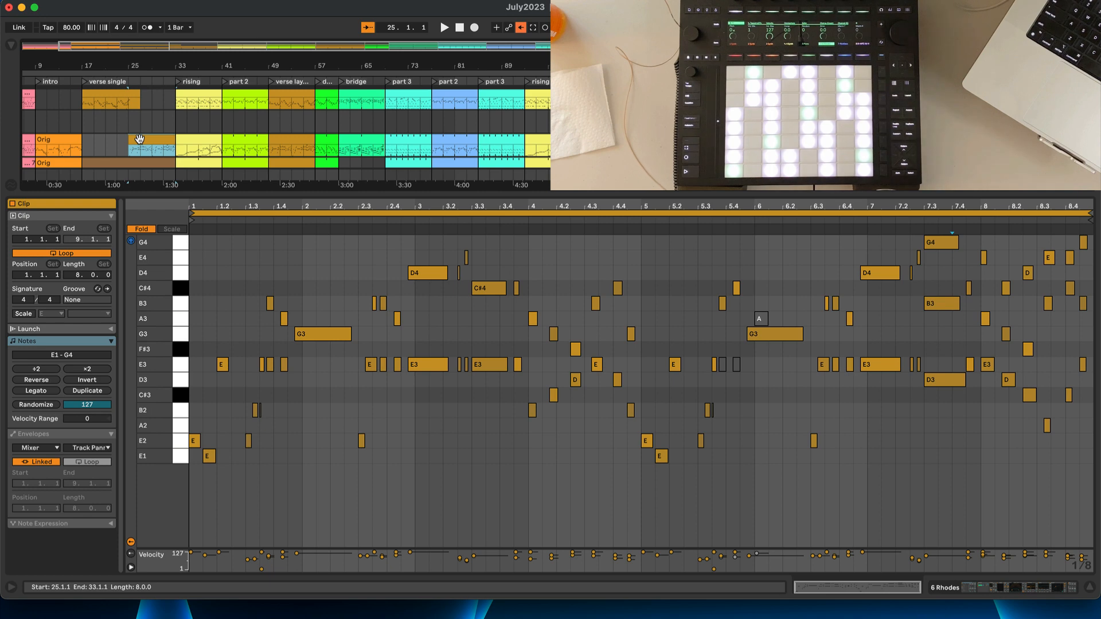
Step: Show the verse single's 4 Synth and 7-RickBass notes together in one note view, and clear the selection
{"action": "left_click", "coordinate": [141, 122]}
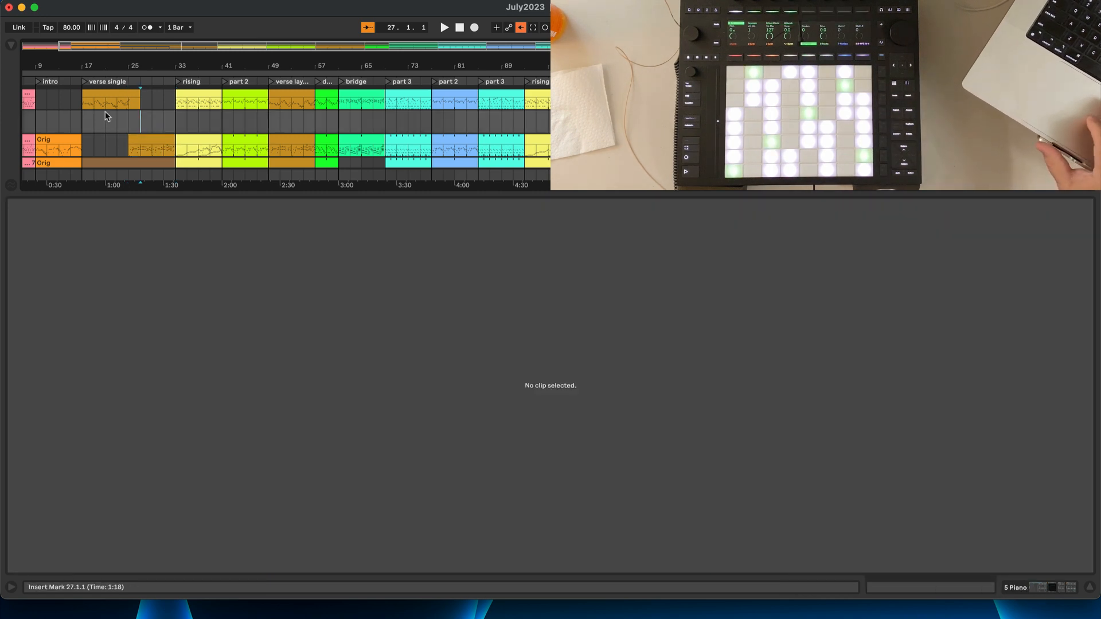
{"action": "left_click", "coordinate": [104, 92]}
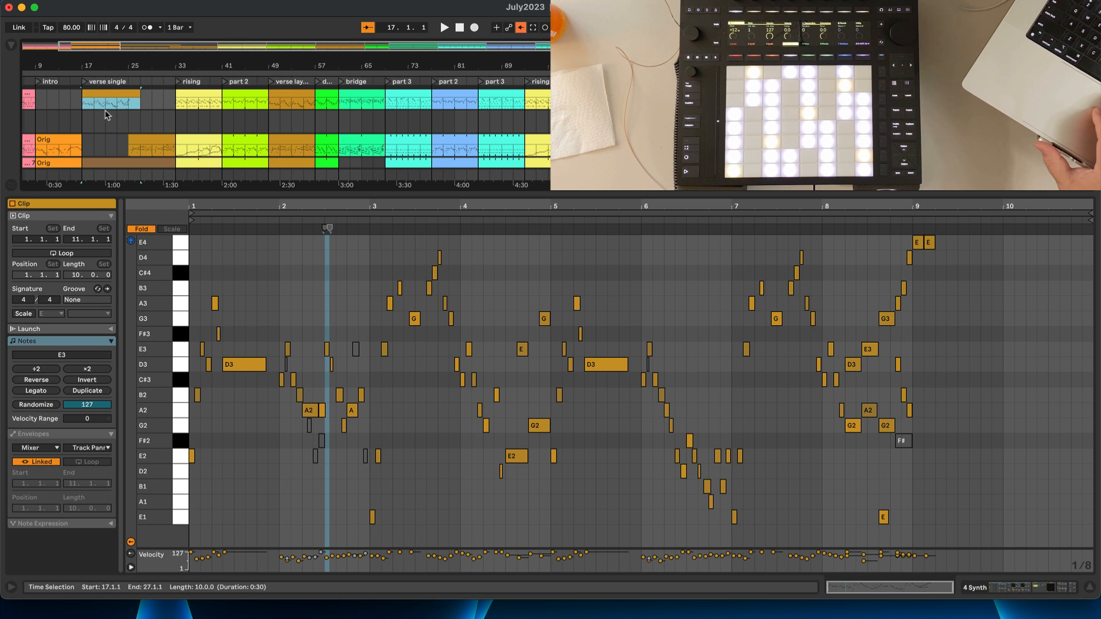
{"action": "left_click", "coordinate": [100, 162], "text": "shift"}
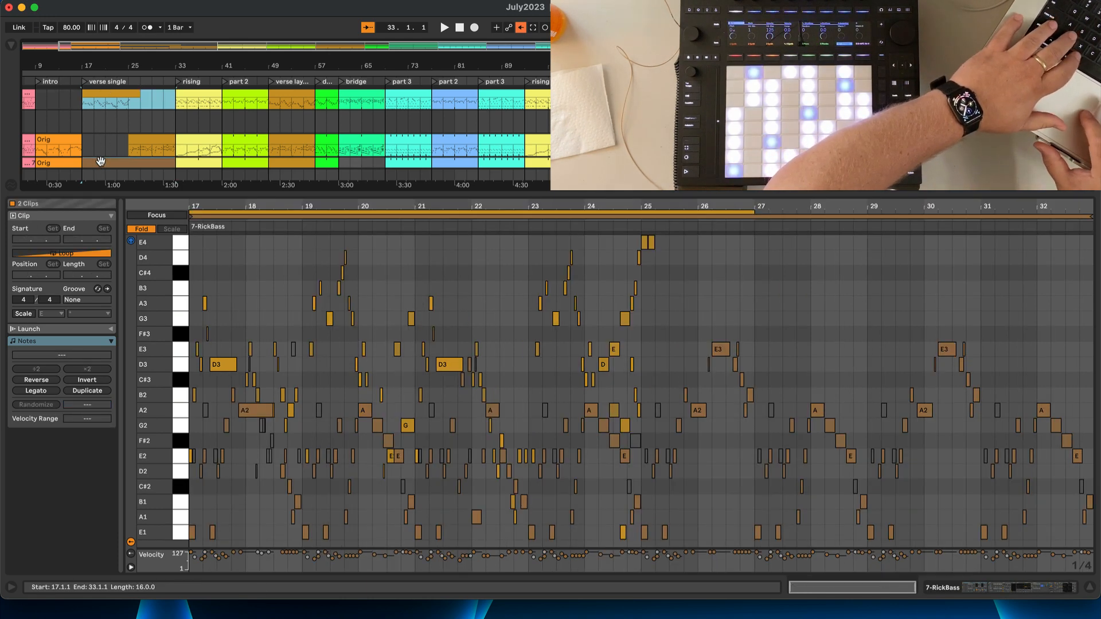
{"action": "left_click", "coordinate": [151, 126]}
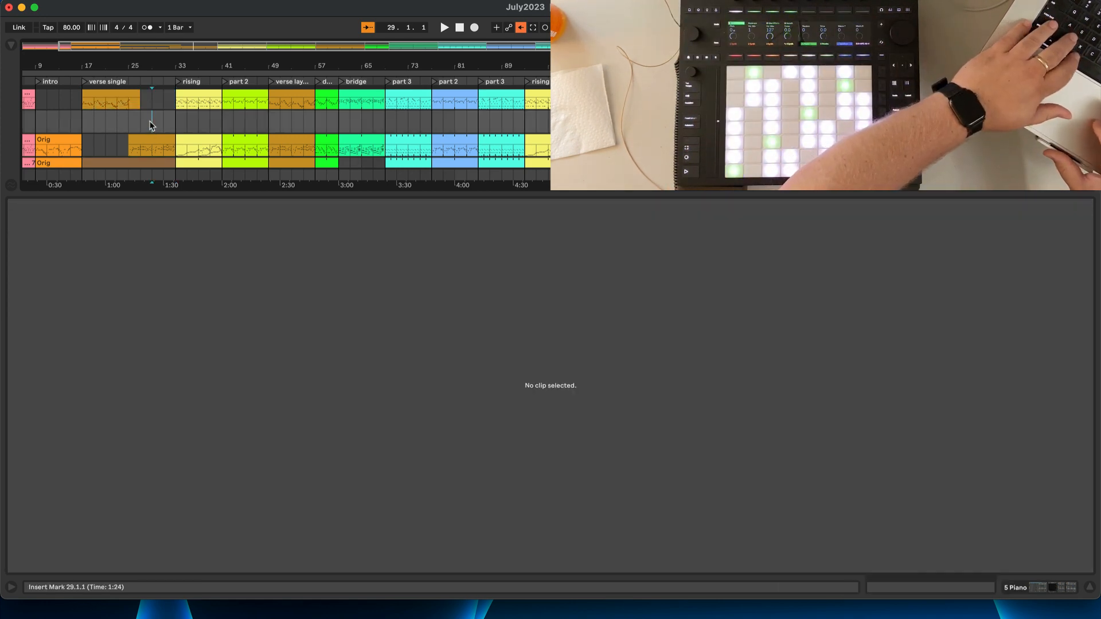
Step: View the verse single's 4 Synth and 6 Rhodes clips in turn, and overlay the Rhodes notes with the 7-RickBass clip
{"action": "left_click", "coordinate": [109, 94]}
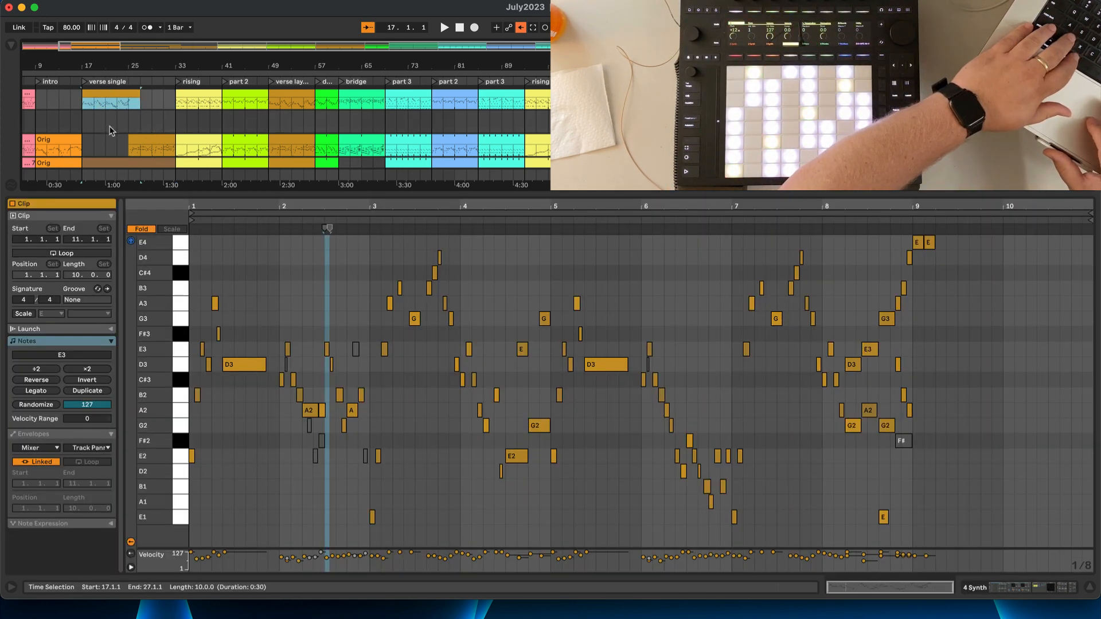
{"action": "left_click", "coordinate": [151, 138]}
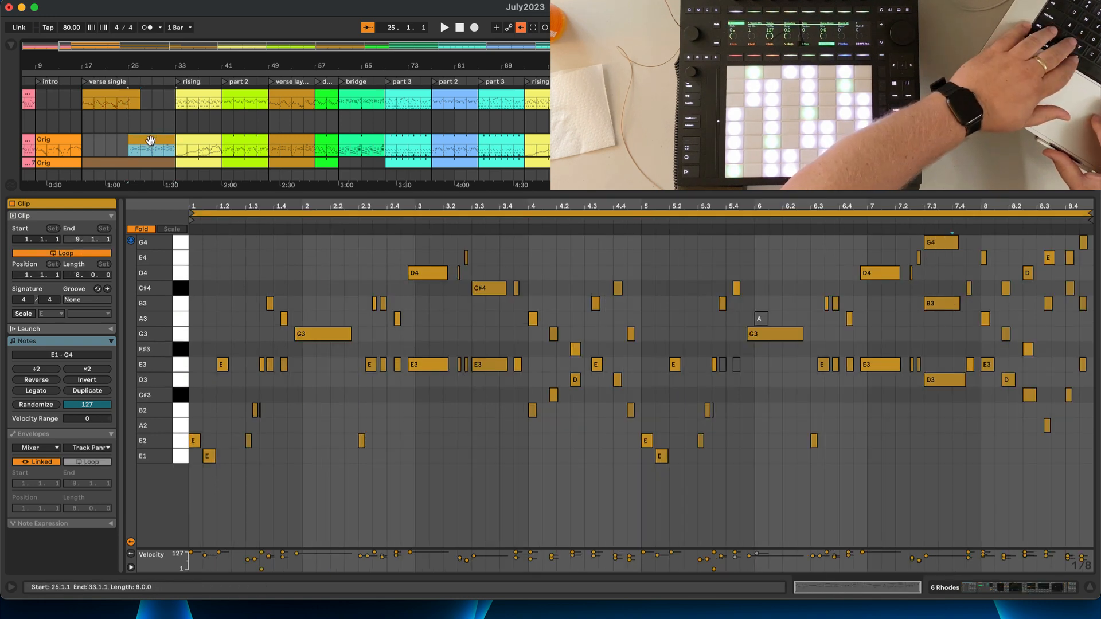
{"action": "left_click", "coordinate": [146, 161]}
{"action": "left_click", "coordinate": [144, 164], "text": "shift"}
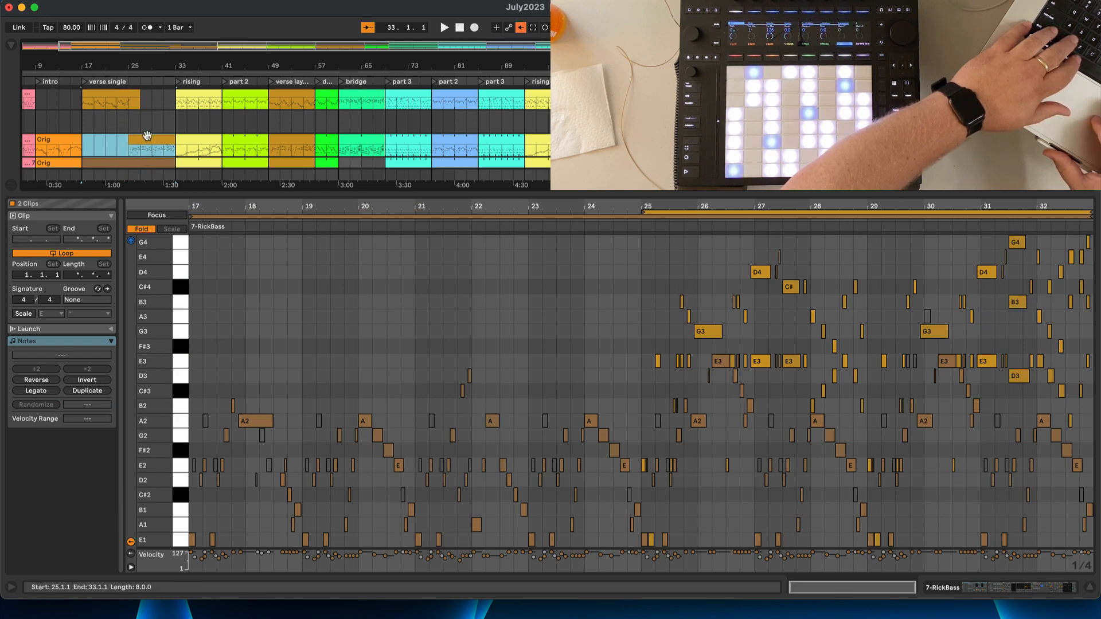
{"action": "scroll", "coordinate": [147, 126], "scroll_direction": "up", "scroll_amount": 1}
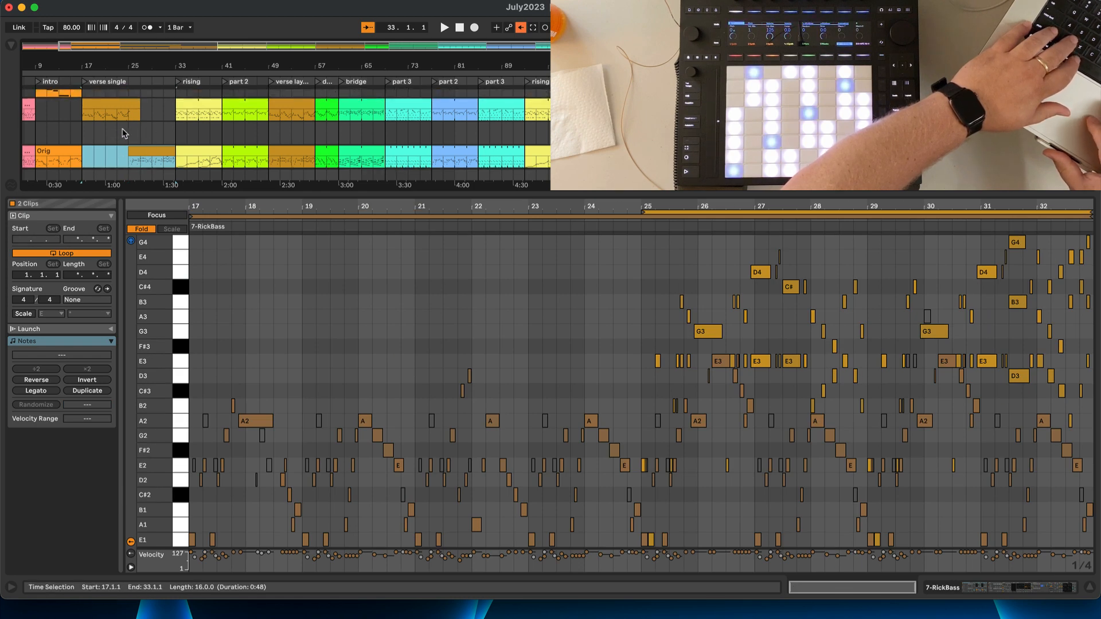
{"action": "left_click", "coordinate": [122, 135]}
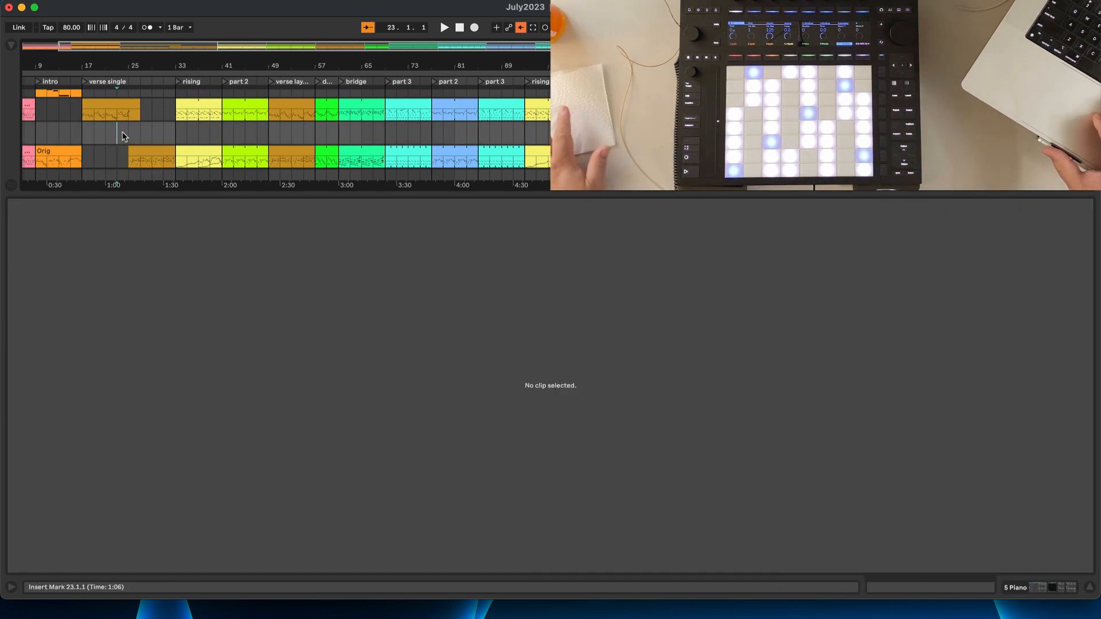
Step: Play the verse single section from bar 17 with the 4 Synth clip's notes open
{"action": "left_click", "coordinate": [82, 125]}
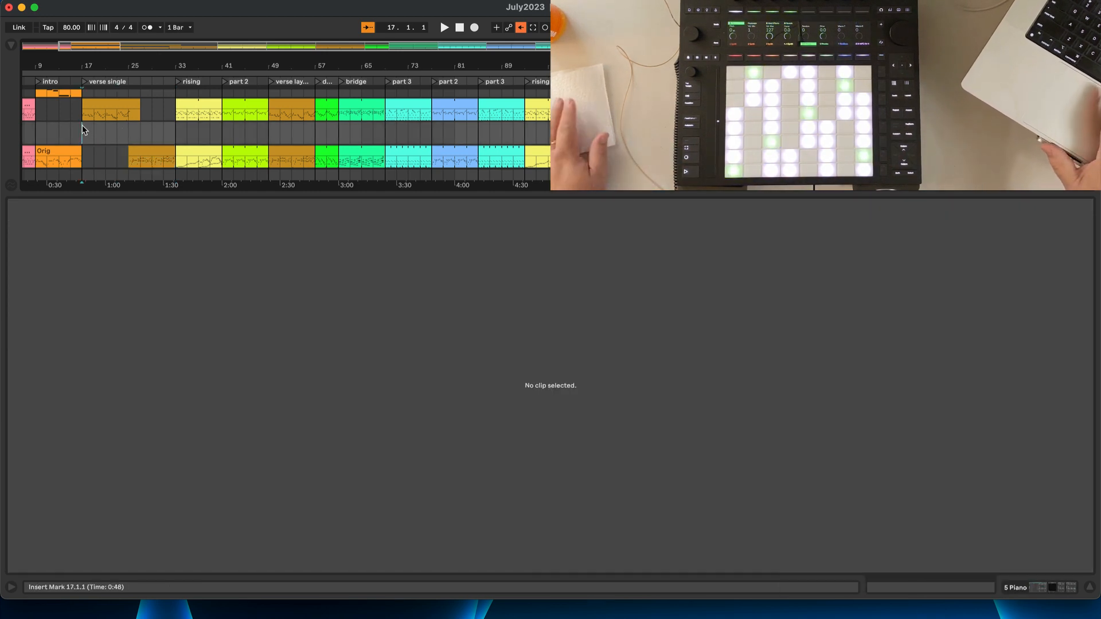
{"action": "key", "text": "space"}
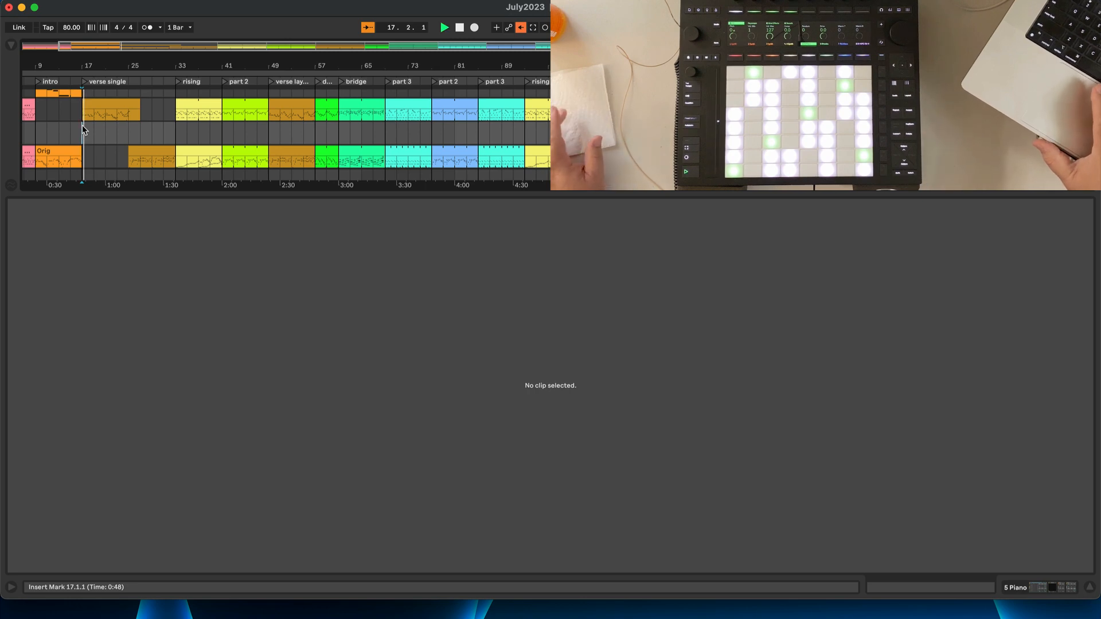
{"action": "left_click", "coordinate": [92, 104]}
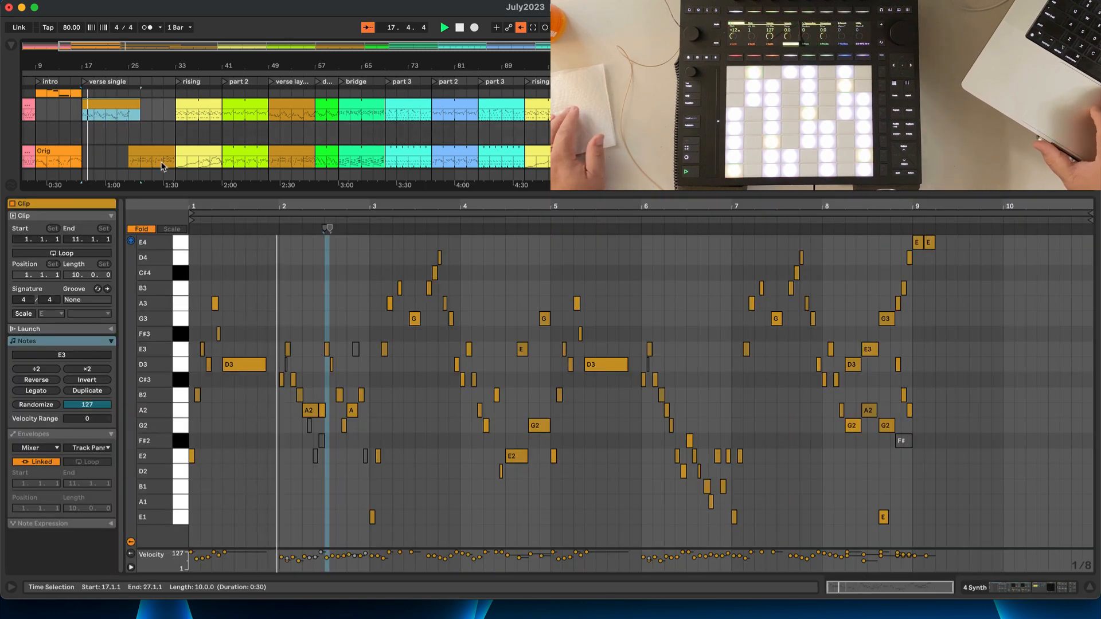
{"action": "left_click", "coordinate": [245, 247]}
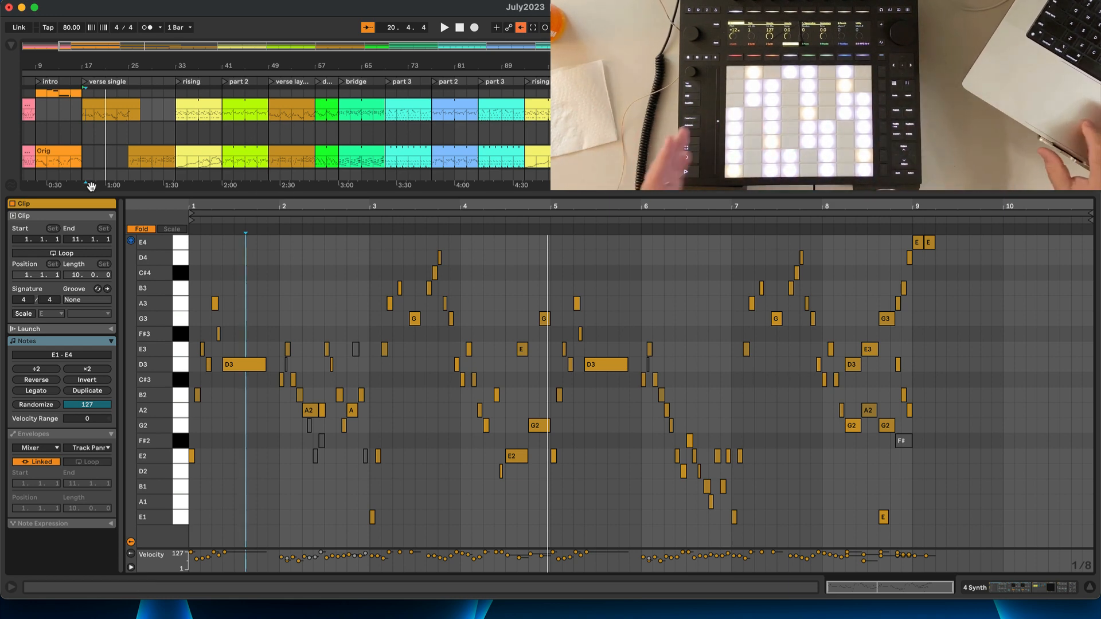
Step: Play the verse single's second half from bar 25 with the 6 Rhodes clip's notes open
{"action": "left_click", "coordinate": [157, 166]}
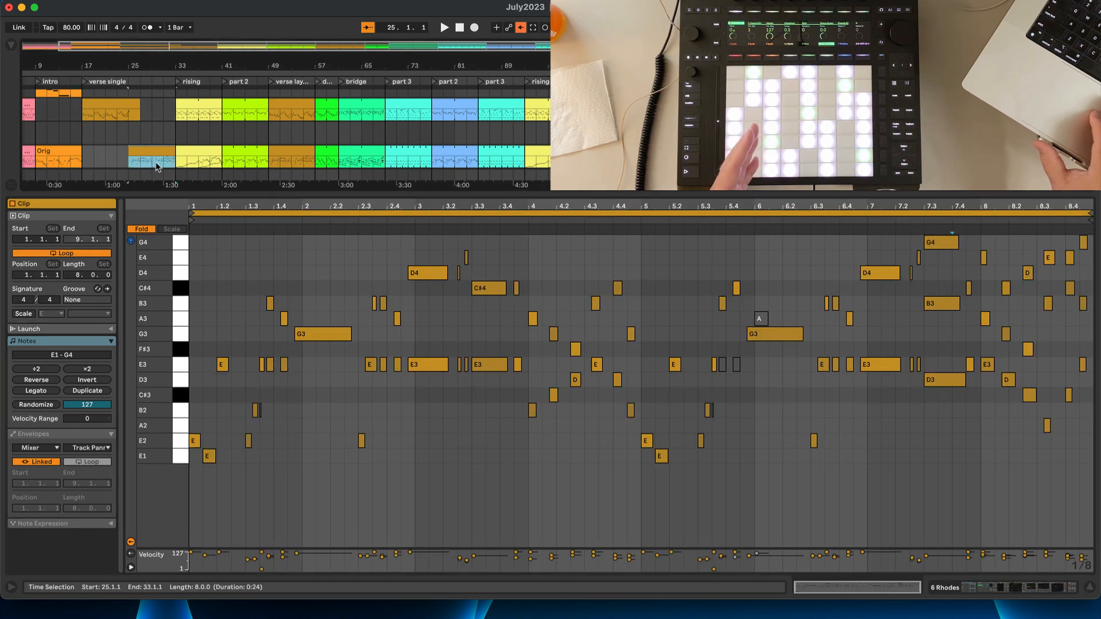
{"action": "left_click", "coordinate": [128, 140]}
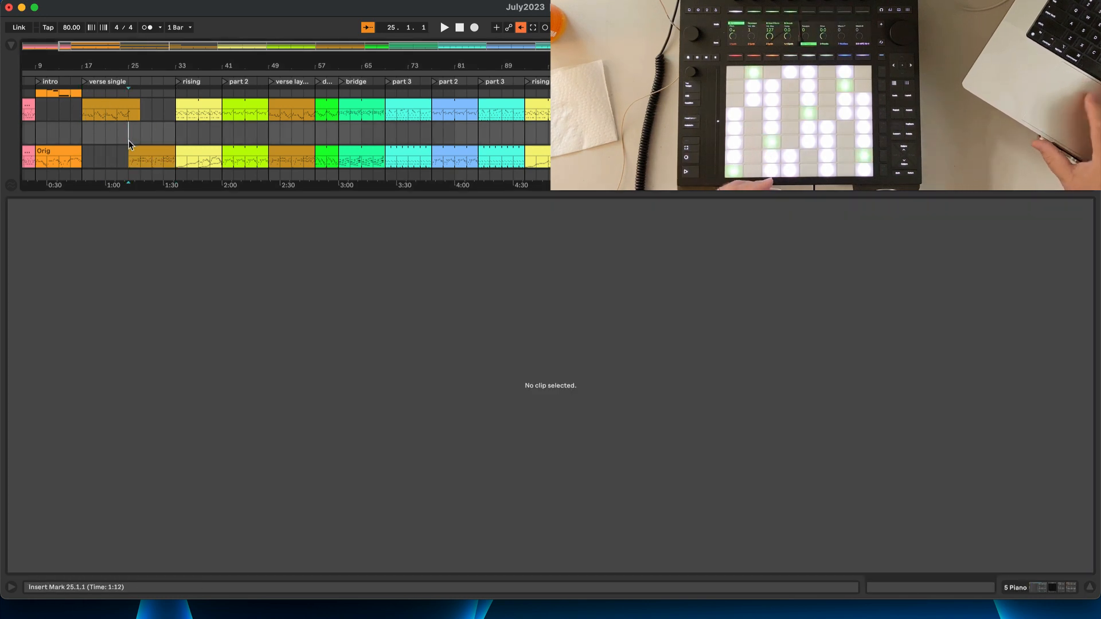
{"action": "left_click", "coordinate": [131, 155]}
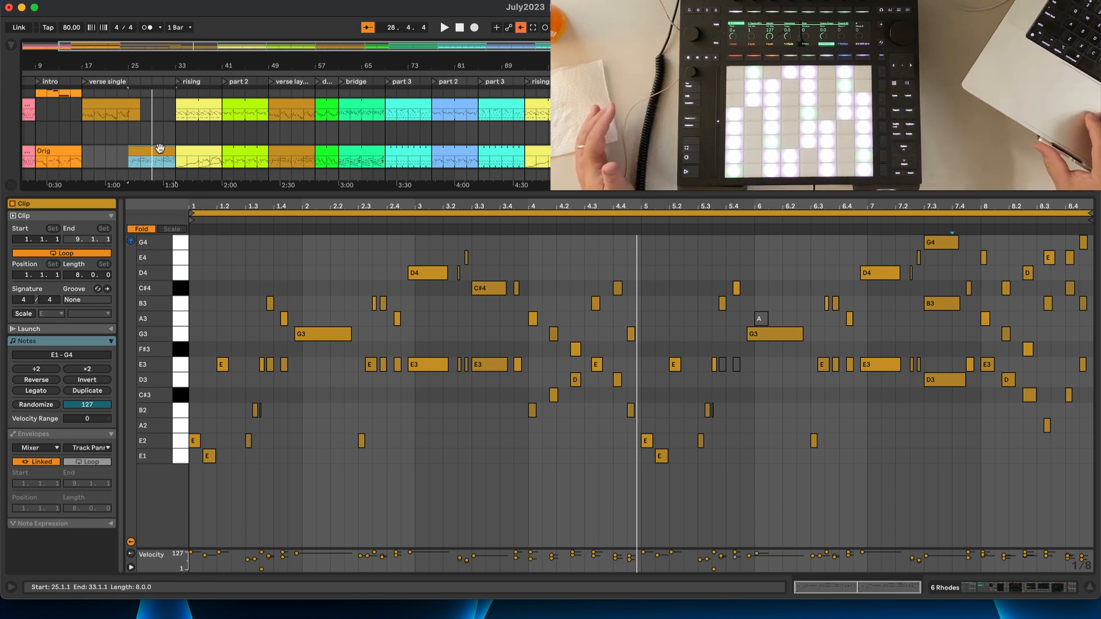
Step: Open the verse single's 7-RickBass clip and place the insert marker at 10.2.1 by its high E3 note
{"action": "scroll", "coordinate": [160, 151], "scroll_direction": "down", "scroll_amount": 1}
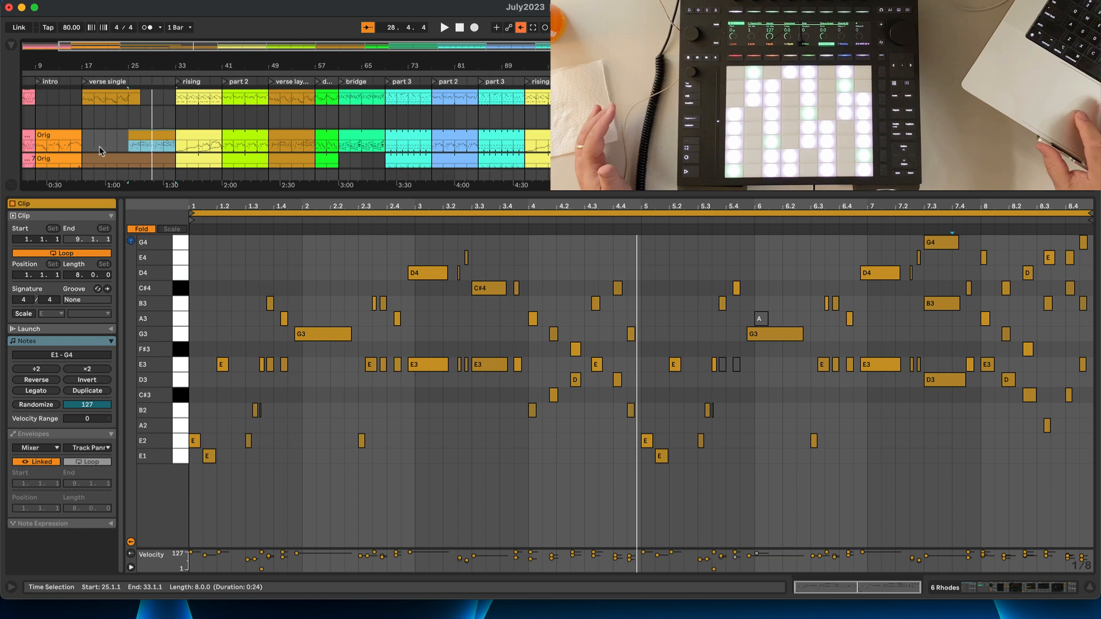
{"action": "left_click", "coordinate": [122, 159]}
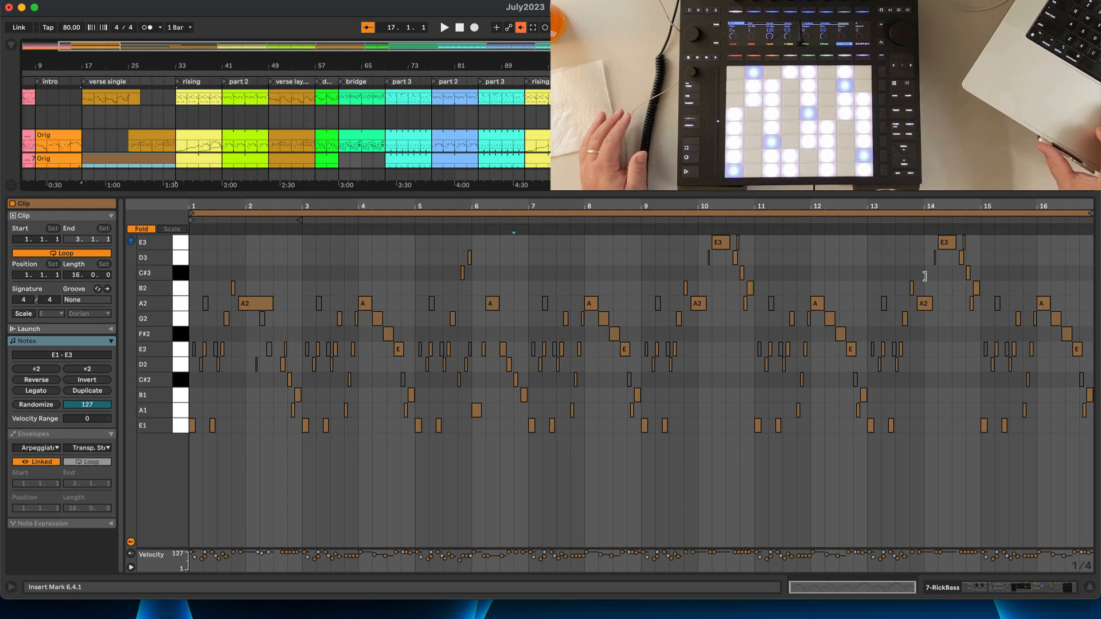
{"action": "left_click", "coordinate": [712, 293]}
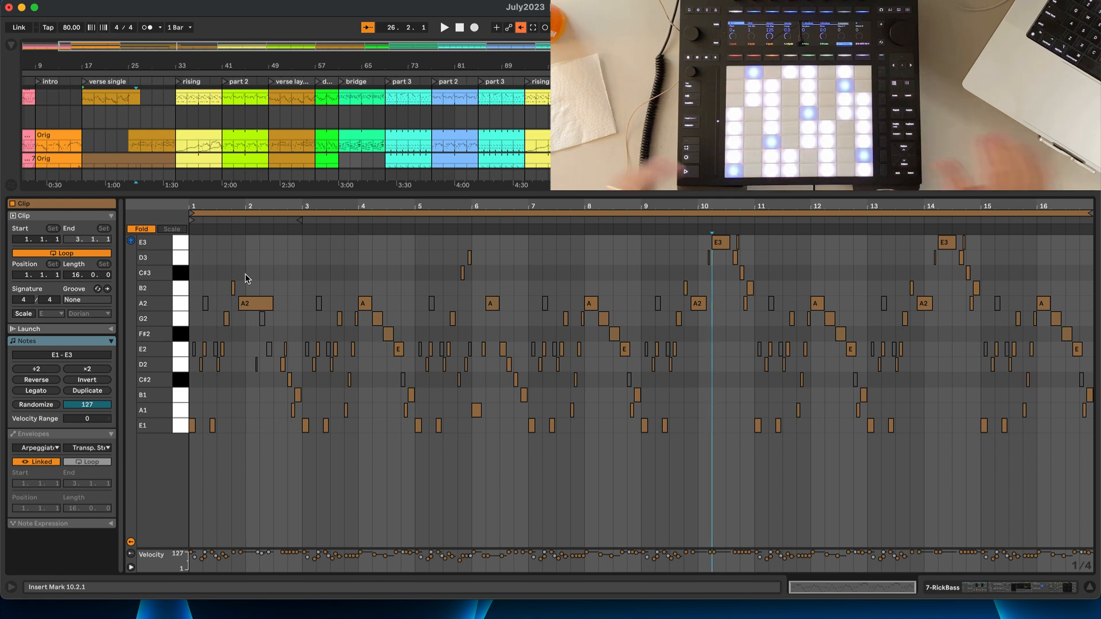
Step: Show the notes of the verse single's 4 Synth, 6 Rhodes and 7-RickBass clips together in one note view
{"action": "left_click", "coordinate": [80, 119]}
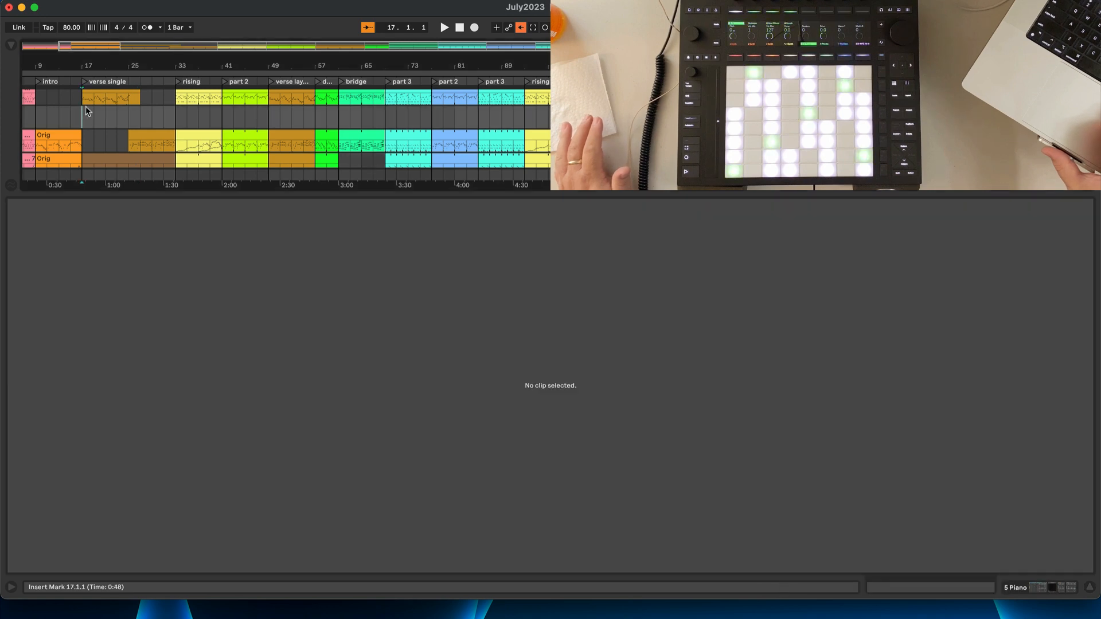
{"action": "left_click", "coordinate": [118, 119]}
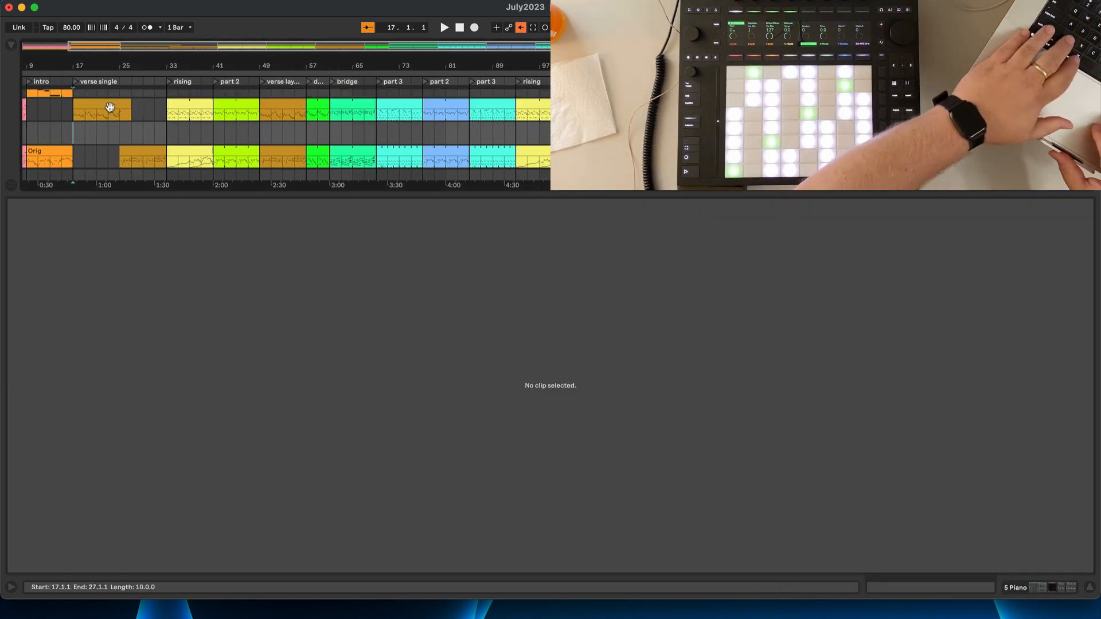
{"action": "left_click", "coordinate": [139, 153], "text": "shift"}
{"action": "scroll", "coordinate": [112, 138], "scroll_direction": "down", "scroll_amount": 3}
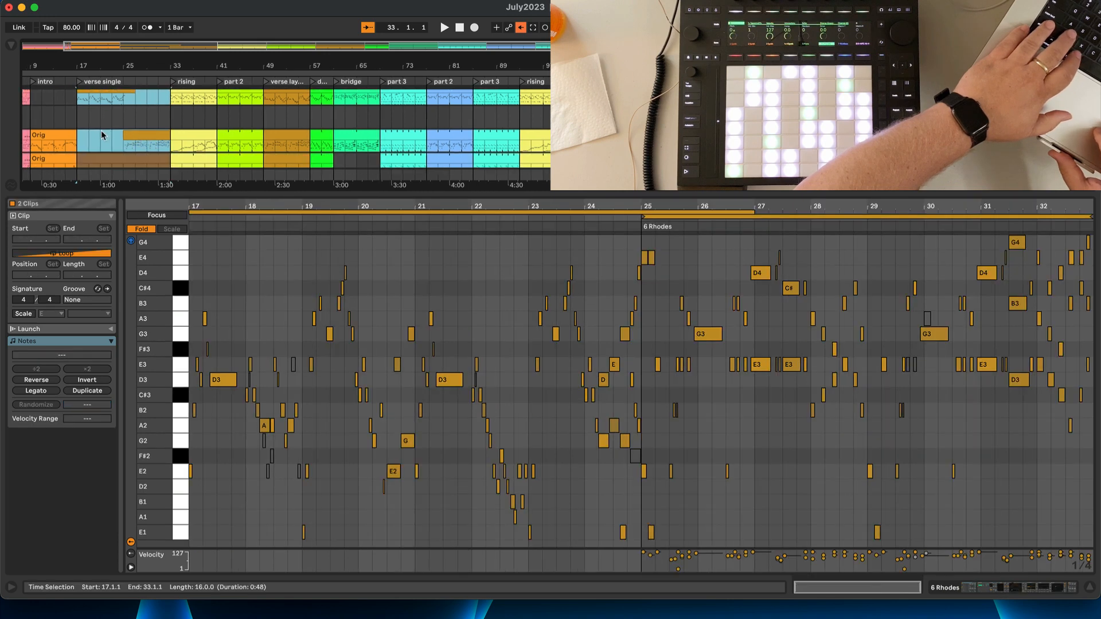
{"action": "left_click", "coordinate": [105, 136], "text": "shift"}
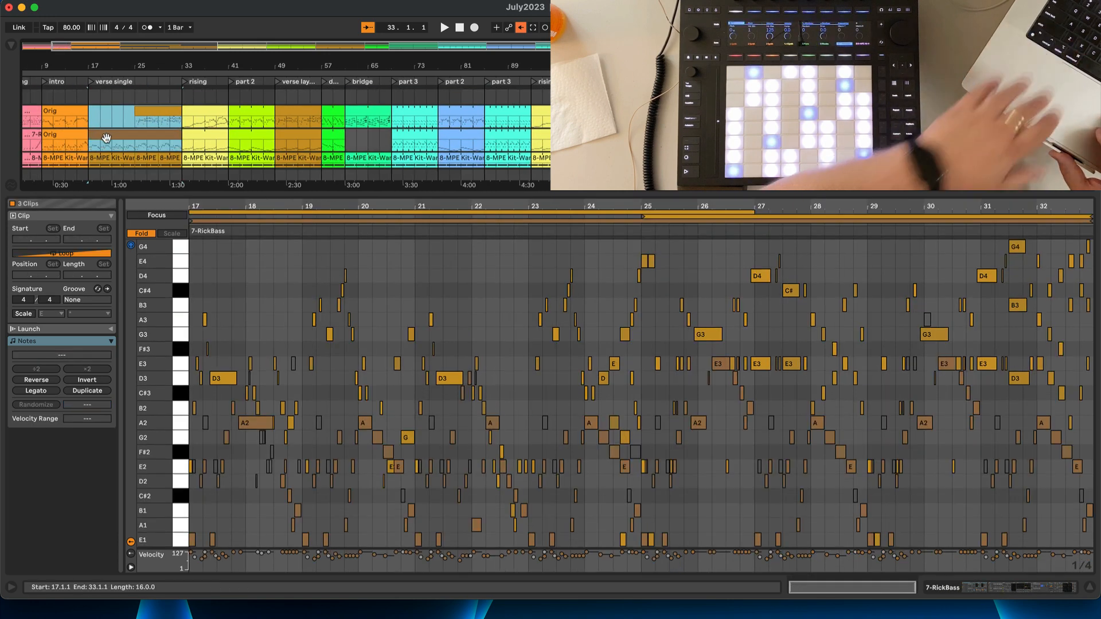
Step: Play the whole verse single section with the three clips' combined notes in view, stopping at its end
{"action": "left_click", "coordinate": [260, 205]}
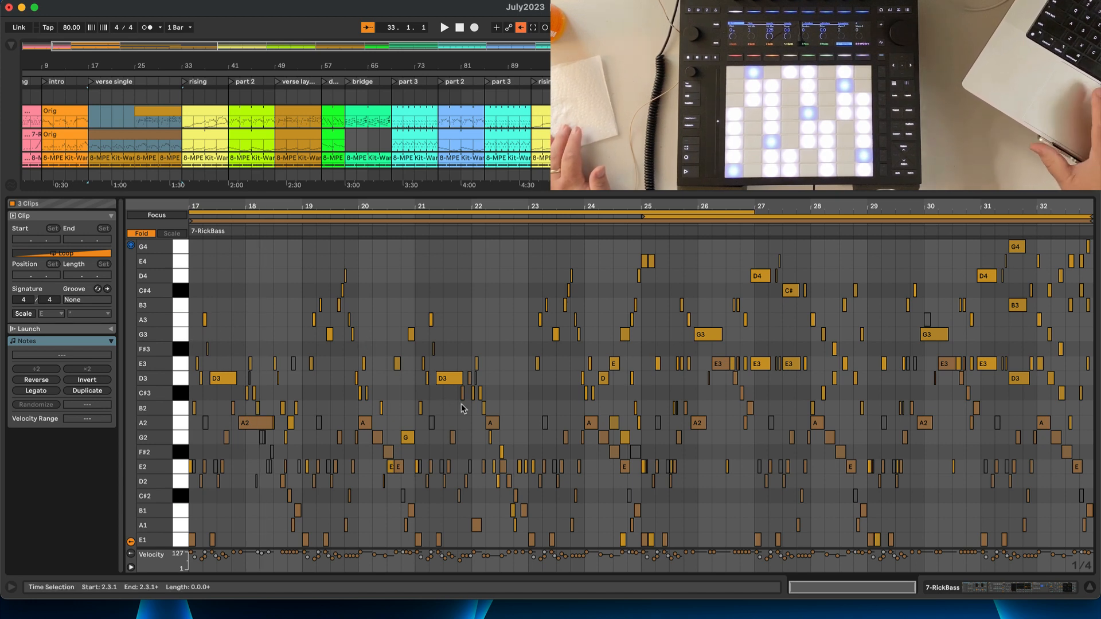
{"action": "key", "text": "space"}
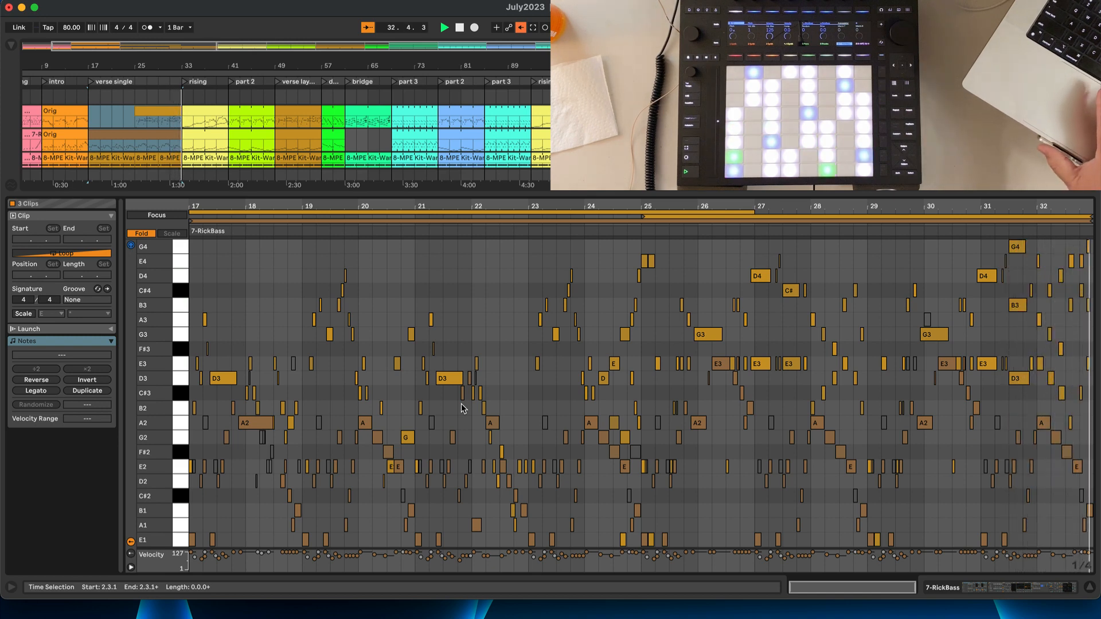
{"action": "key", "text": "space"}
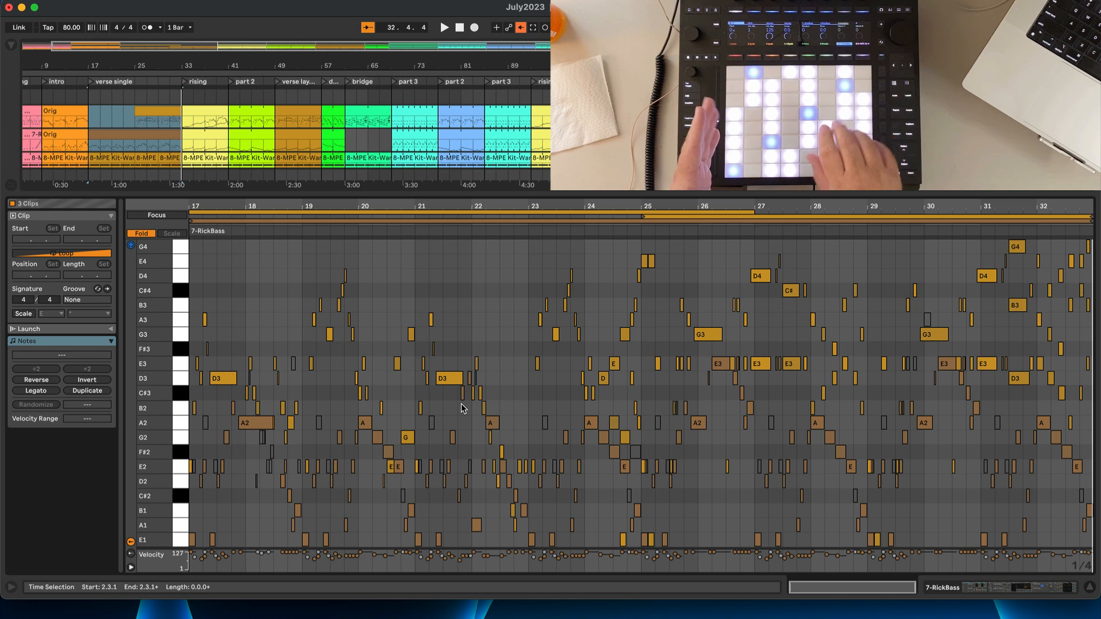
Step: Open the notes of the 6 Rhodes clip in the verse section starting at bar 49
{"action": "left_click", "coordinate": [296, 81]}
{"action": "key", "text": "space"}
{"action": "left_click", "coordinate": [281, 112]}
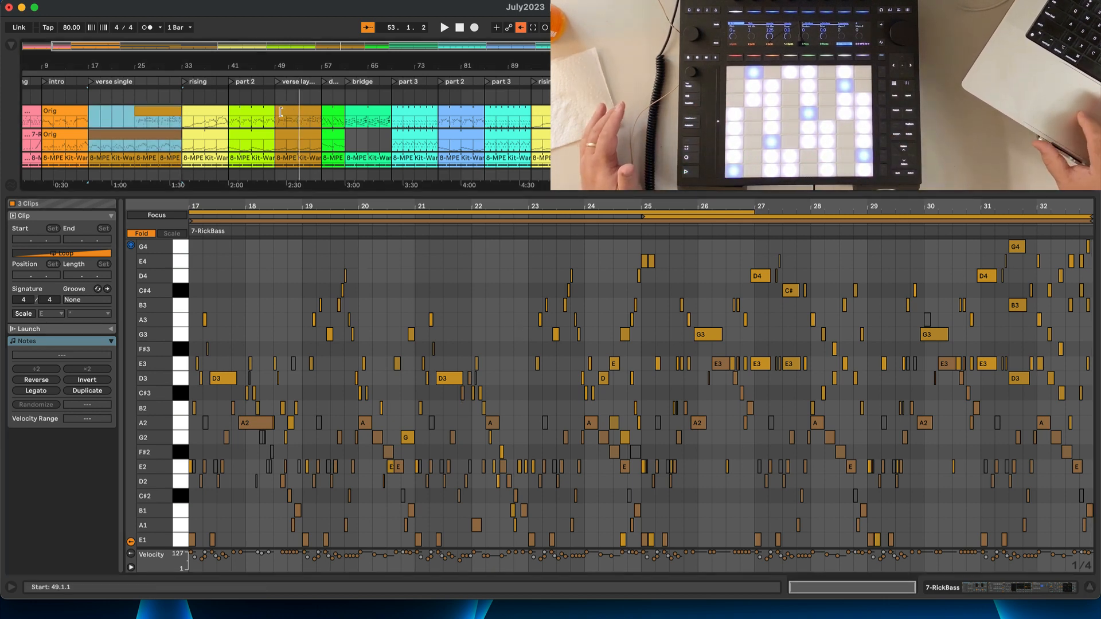
{"action": "left_click", "coordinate": [293, 112]}
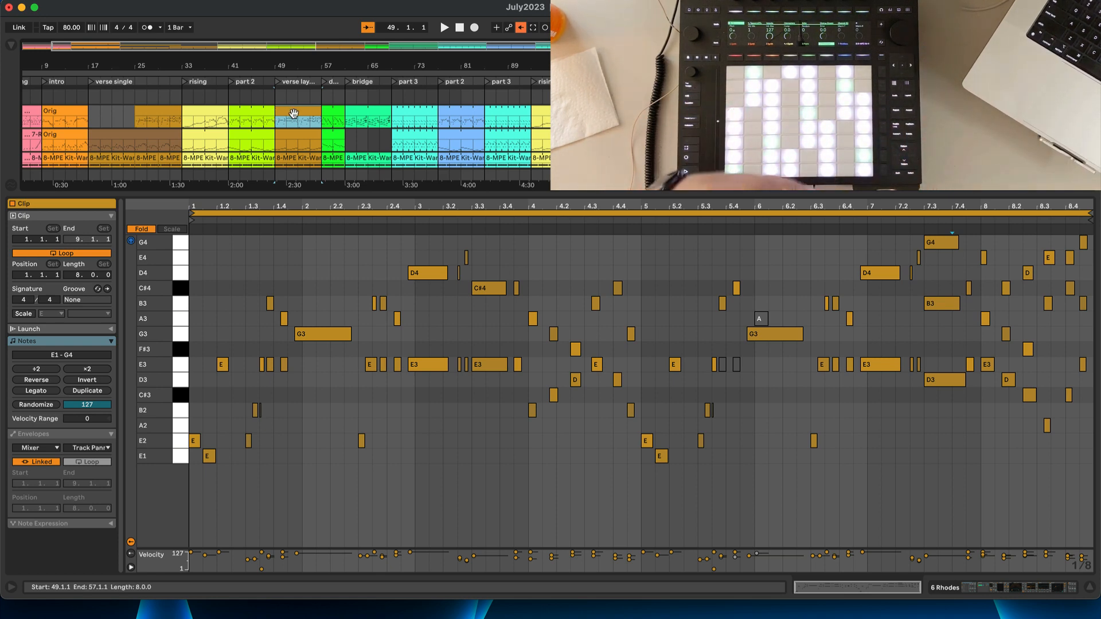
Step: Examine the verse single's 4 Synth clip and its 6 Rhodes clip one after the other
{"action": "left_click", "coordinate": [274, 146]}
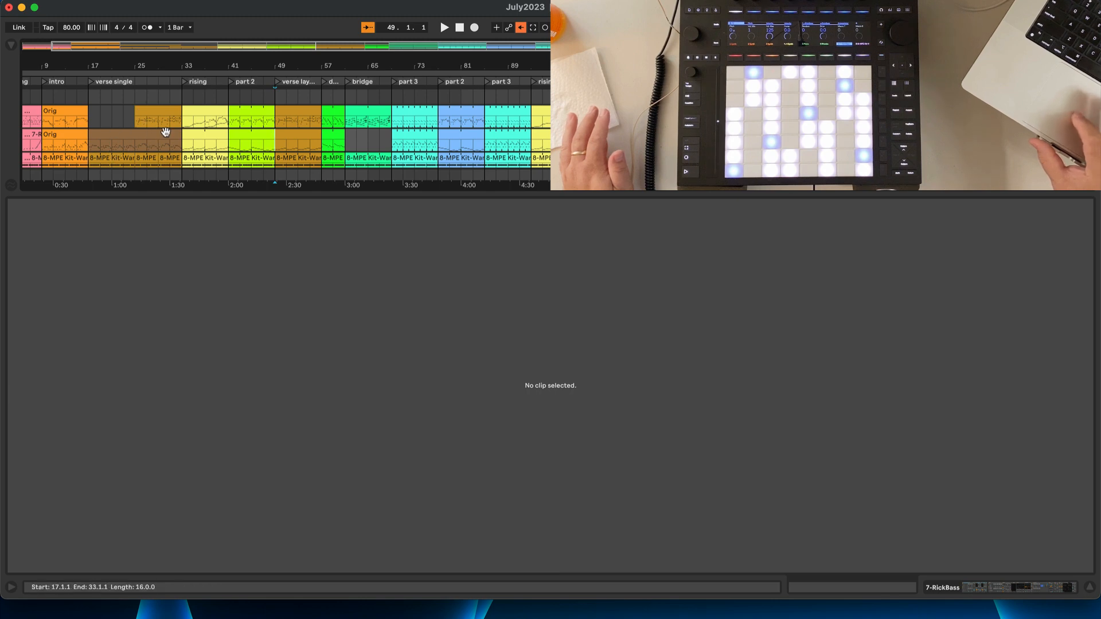
{"action": "scroll", "coordinate": [108, 123], "scroll_direction": "up", "scroll_amount": 3}
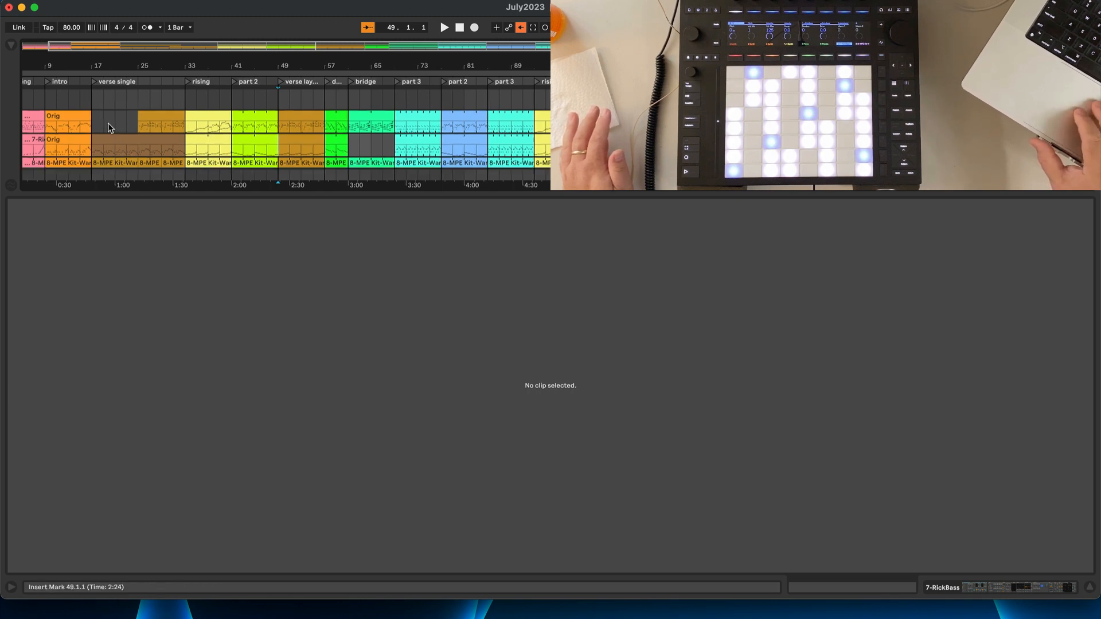
{"action": "left_click", "coordinate": [114, 95]}
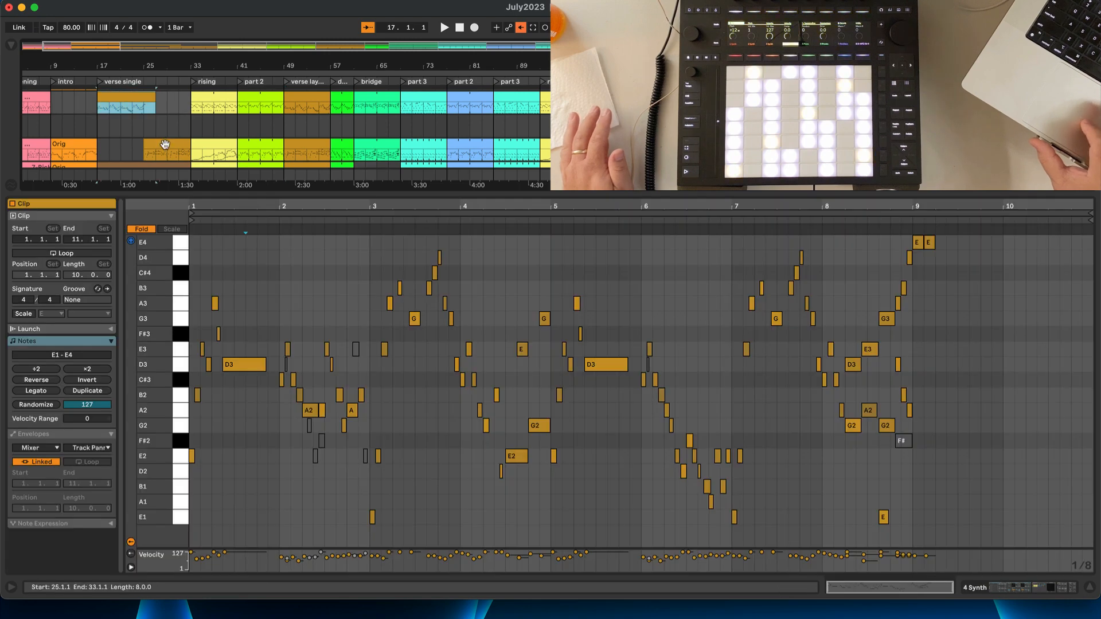
{"action": "left_click", "coordinate": [165, 144]}
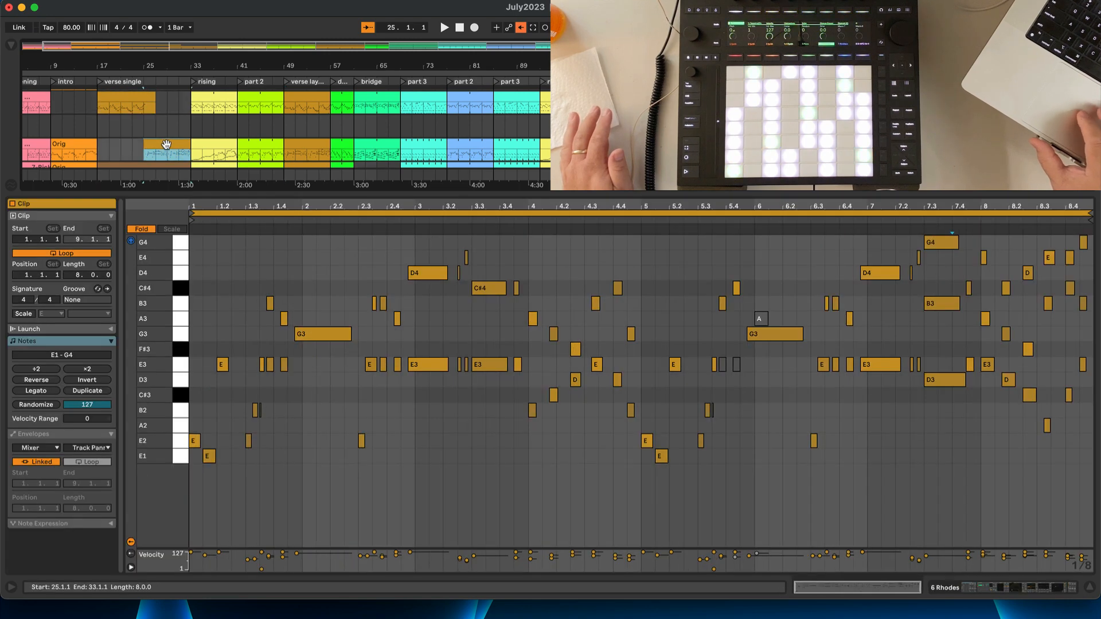
Step: Show the notes of the 4 Synth and 6 Rhodes clips at bar 49 together in one note view
{"action": "scroll", "coordinate": [172, 144], "scroll_direction": "right", "scroll_amount": 2}
{"action": "left_click", "coordinate": [284, 112]}
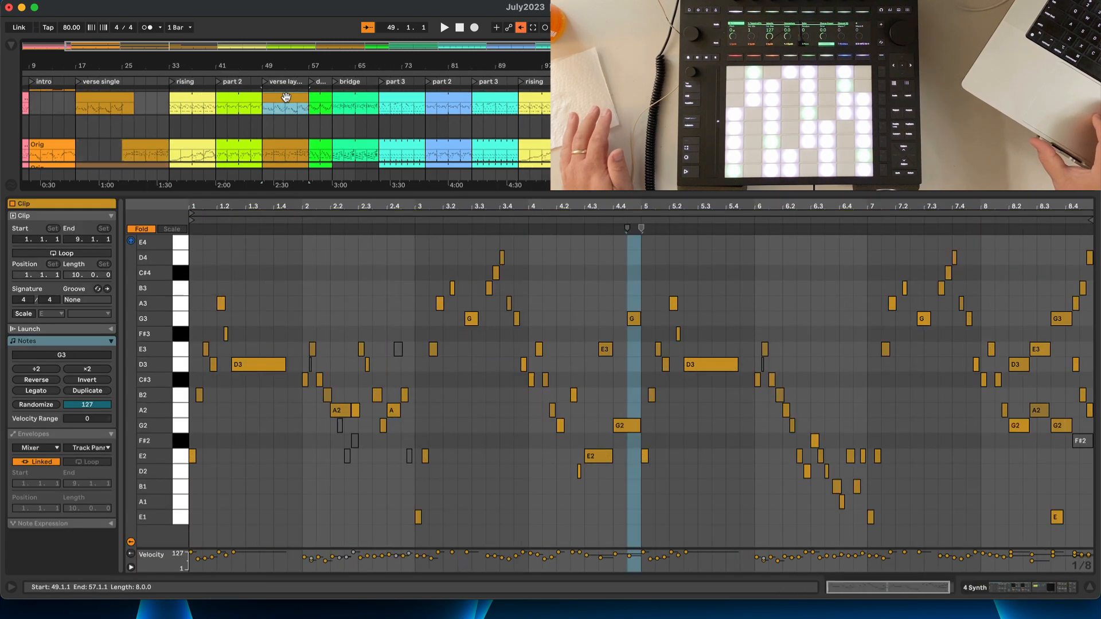
{"action": "left_click", "coordinate": [278, 145], "text": "shift"}
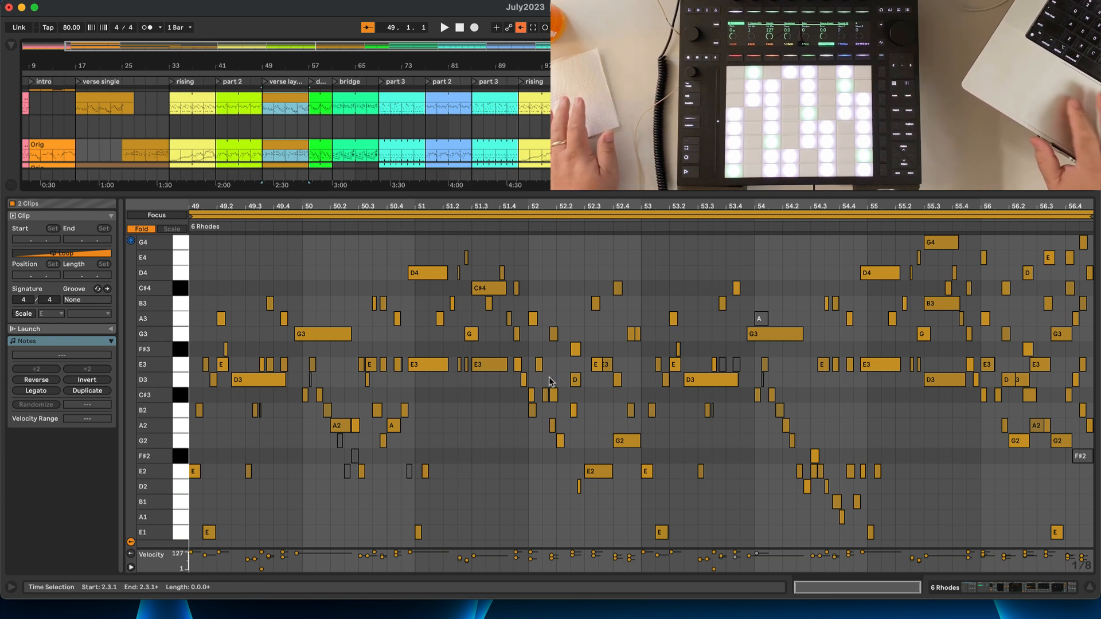
Step: Play the verse section from bar 49 with its 4 Synth and 6 Rhodes notes displayed together
{"action": "left_click", "coordinate": [261, 132]}
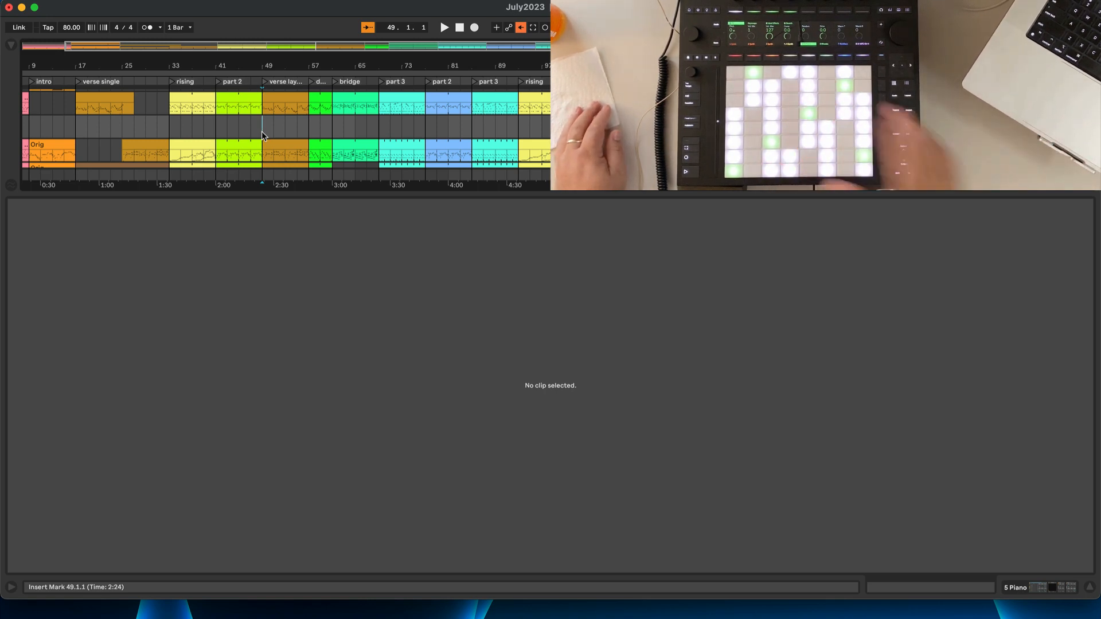
{"action": "key", "text": "space"}
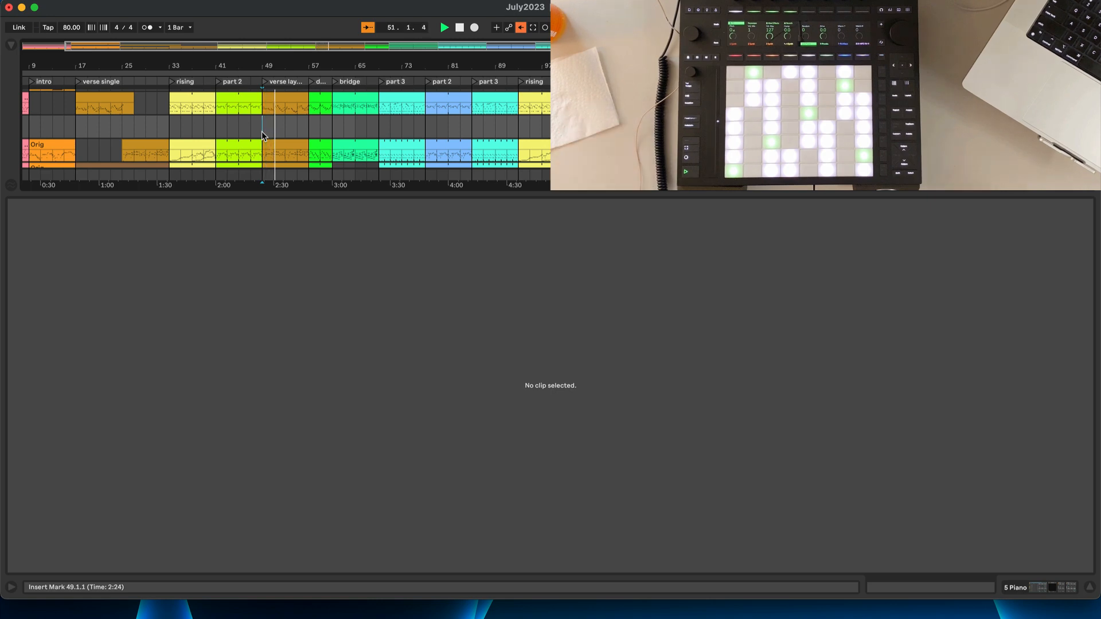
{"action": "left_click", "coordinate": [288, 113]}
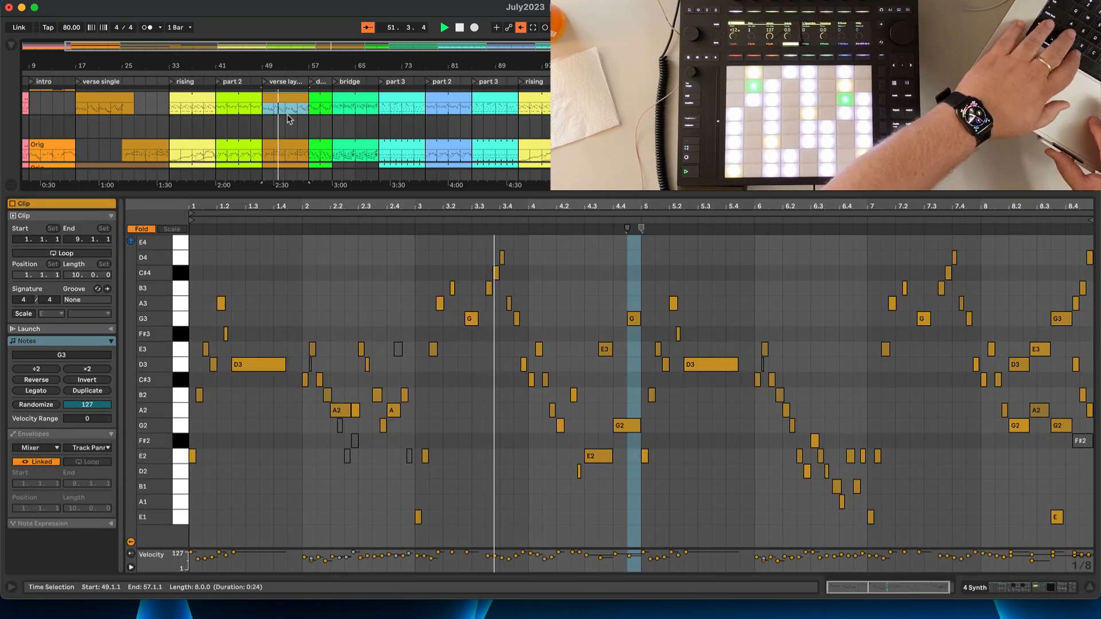
{"action": "left_click", "coordinate": [287, 146], "text": "shift"}
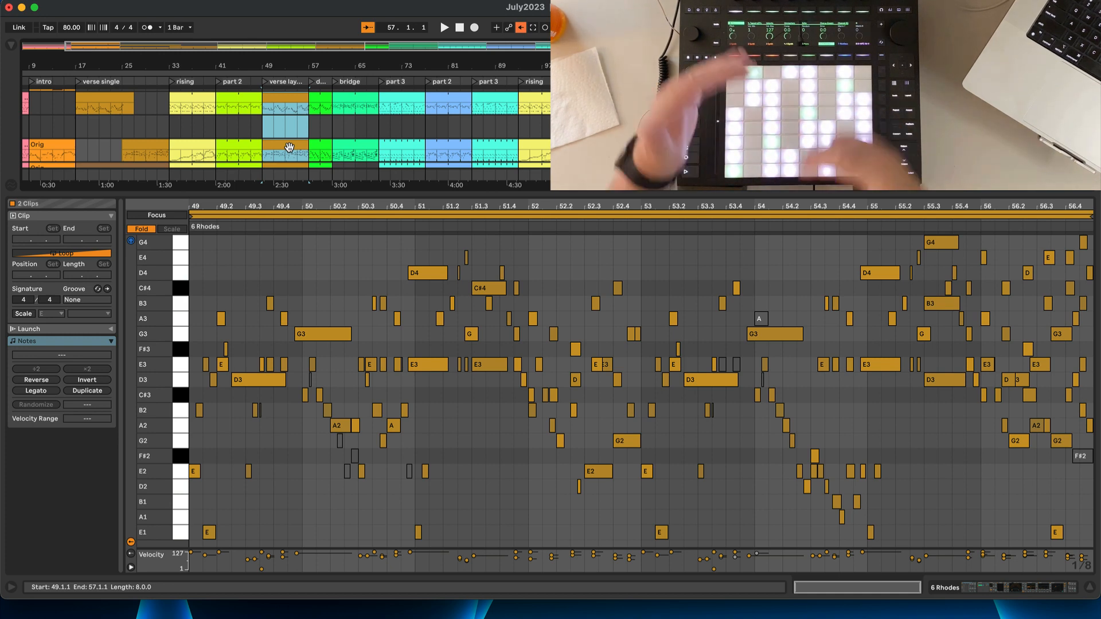
Step: Open the 7-RickBass clip at bar 49 to examine its bass notes
{"action": "scroll", "coordinate": [289, 148], "scroll_direction": "down", "scroll_amount": 3}
{"action": "scroll", "coordinate": [289, 148], "scroll_direction": "left", "scroll_amount": 1}
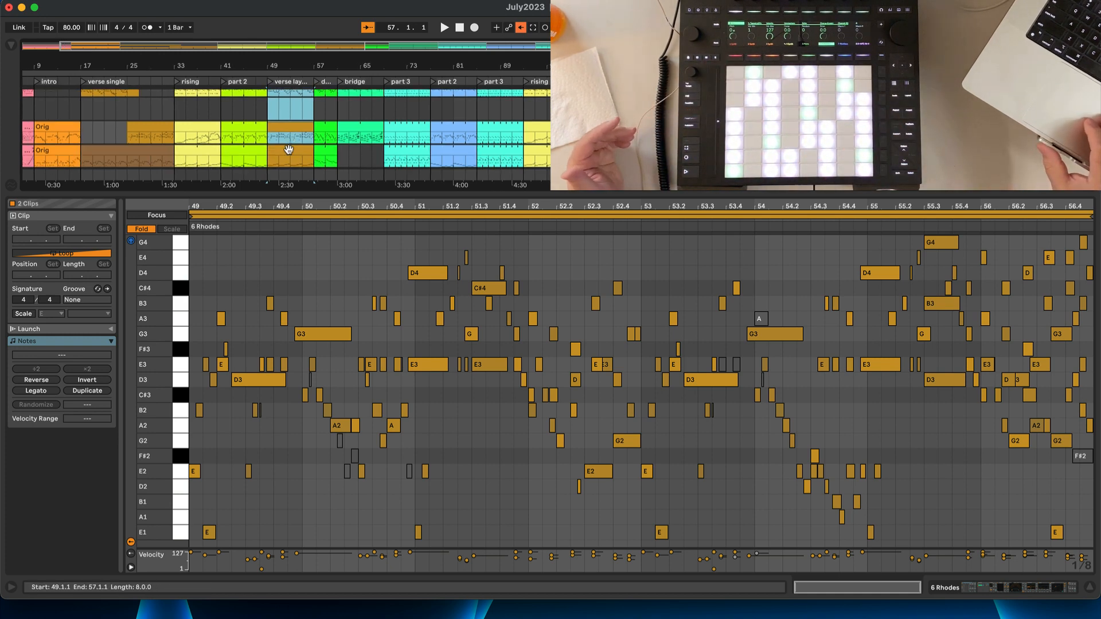
{"action": "left_click", "coordinate": [296, 132]}
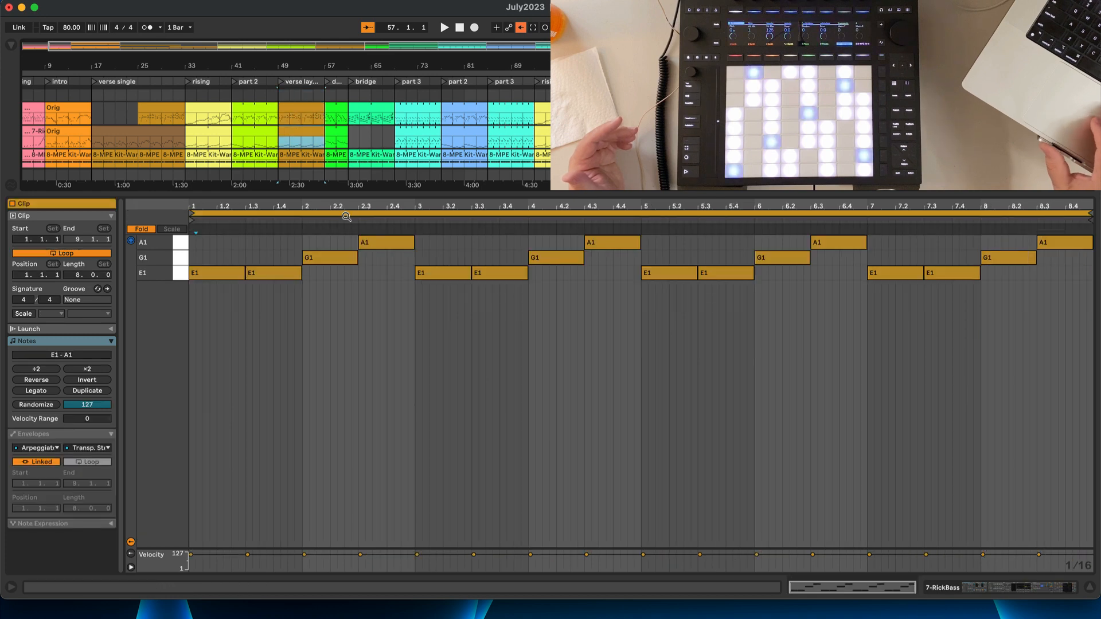
{"action": "left_click", "coordinate": [349, 224]}
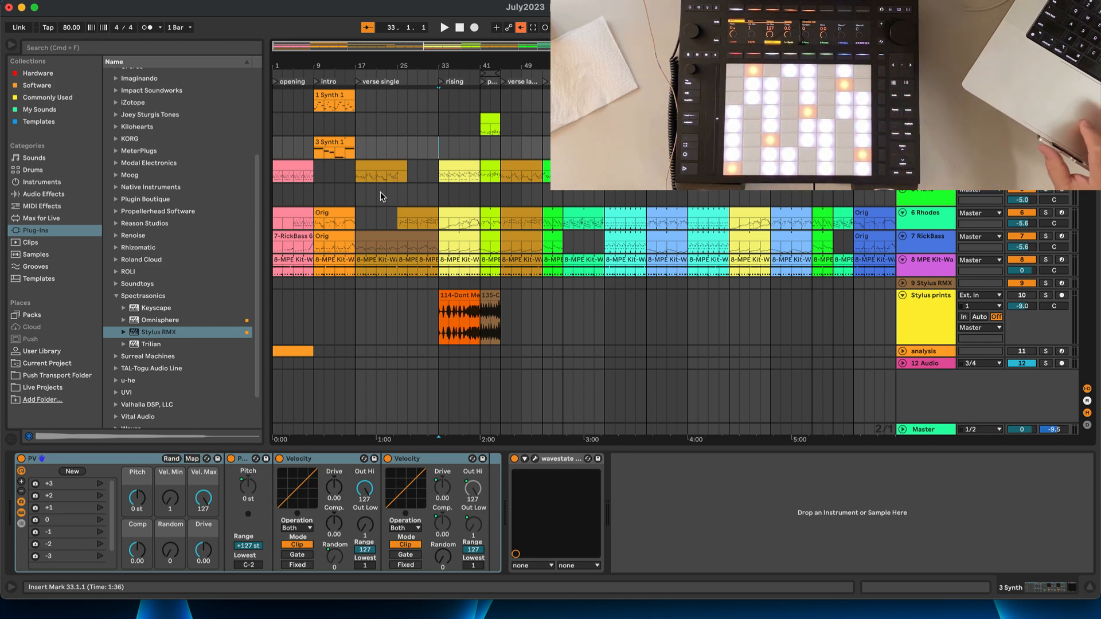
Step: Play the rising section from bar 33 and open its 4 Synth clip's notes
{"action": "left_click", "coordinate": [439, 192]}
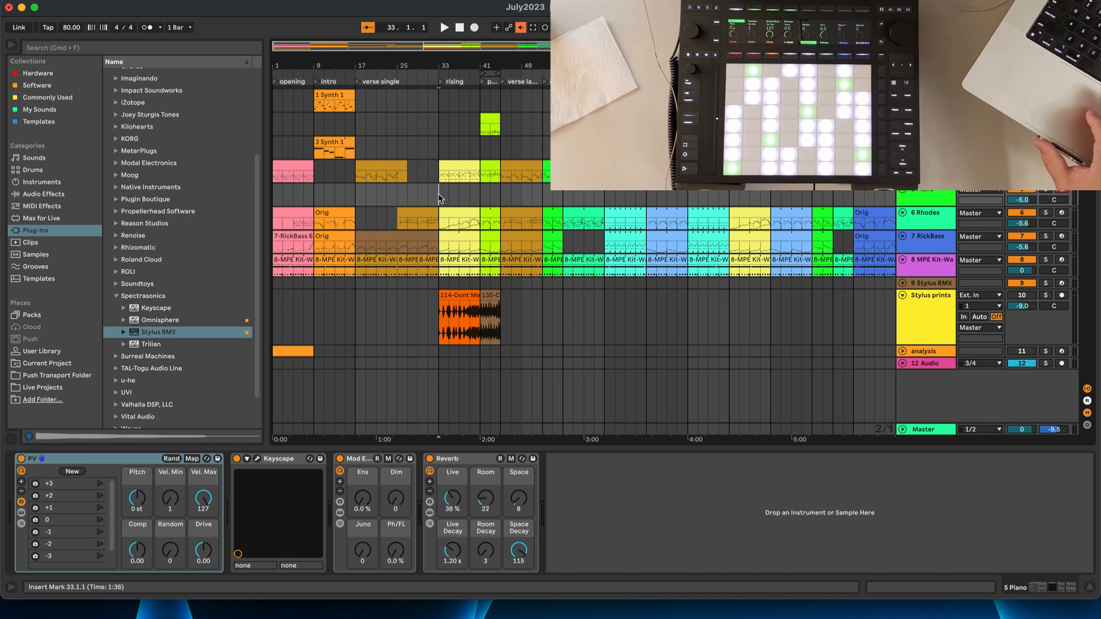
{"action": "key", "text": "space"}
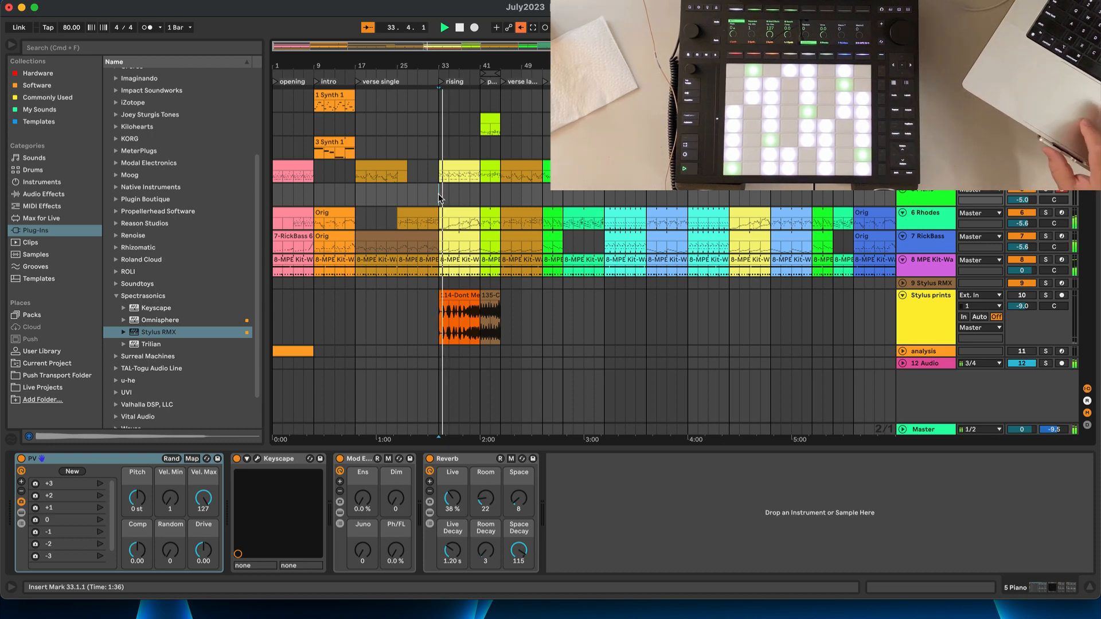
{"action": "left_click", "coordinate": [457, 166]}
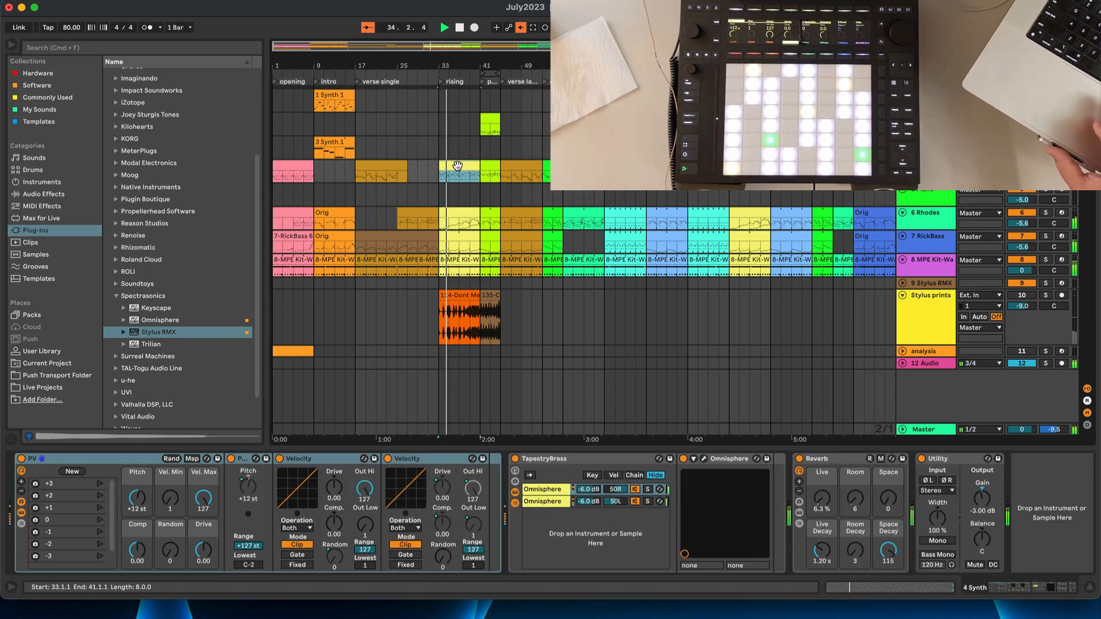
{"action": "double_click", "coordinate": [457, 166]}
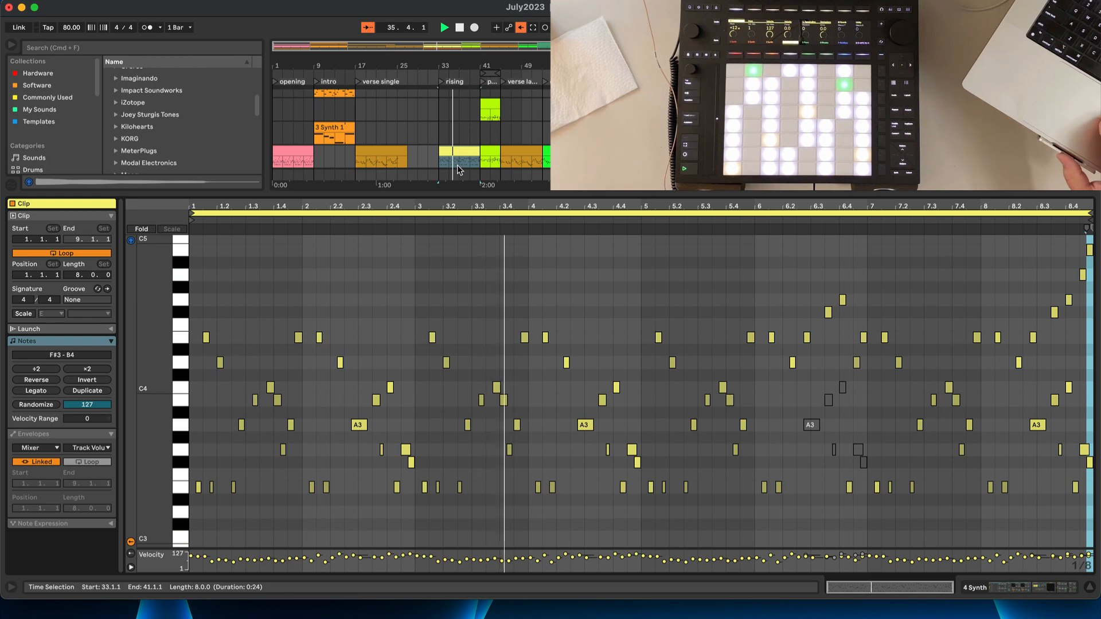
Step: Show the rising section's 4 Synth and 6 Rhodes notes together, fitting the lower register into the note view
{"action": "scroll", "coordinate": [461, 155], "scroll_direction": "down", "scroll_amount": 4}
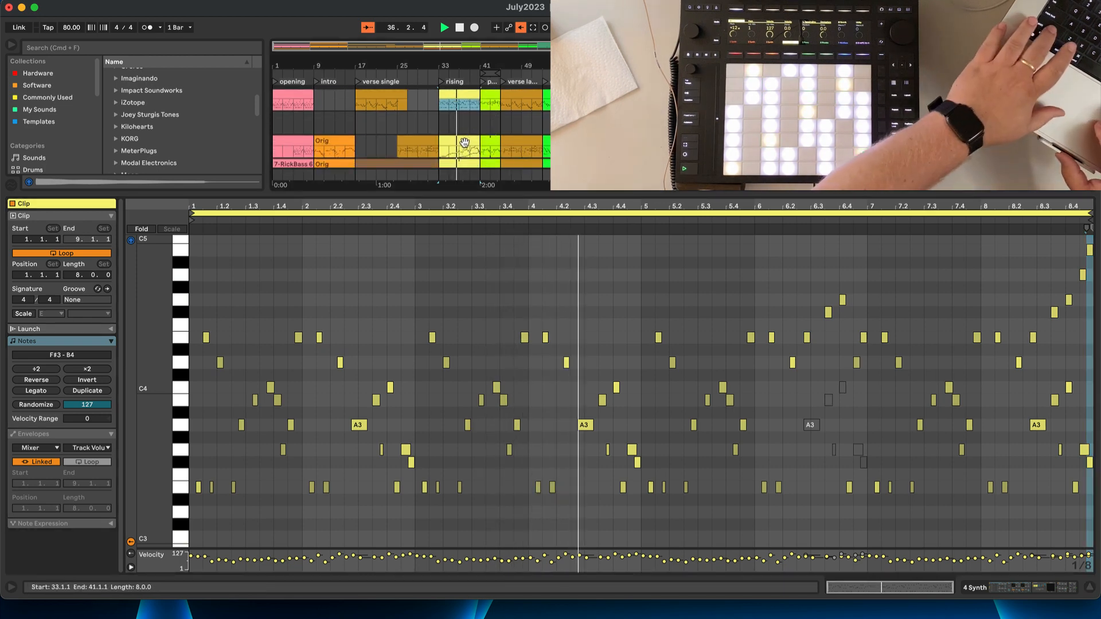
{"action": "left_click", "coordinate": [464, 142], "text": "shift"}
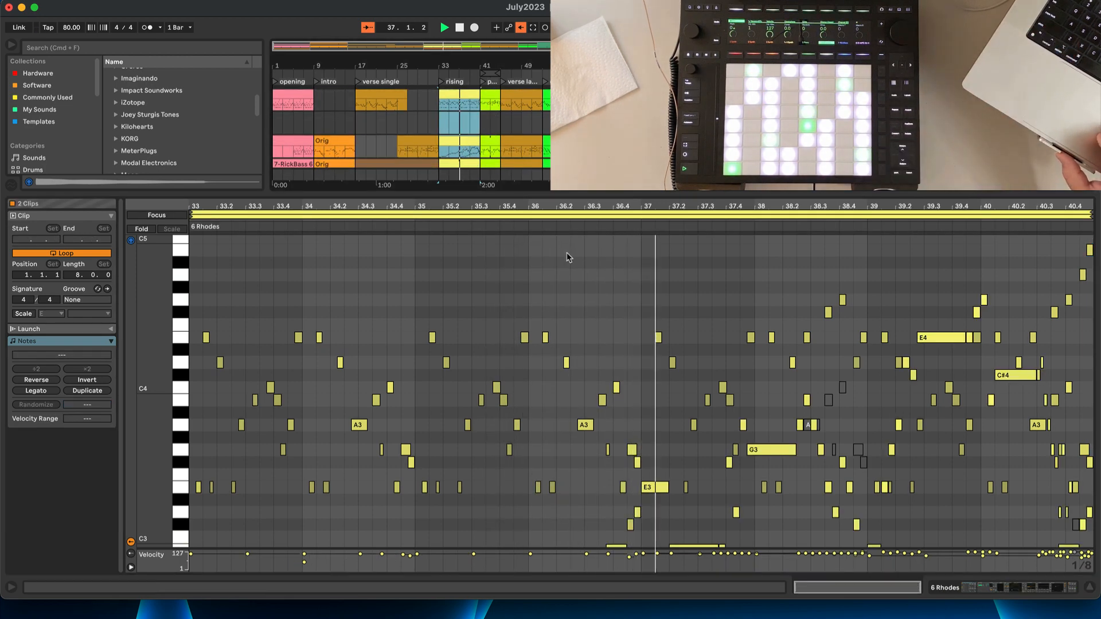
{"action": "left_click", "coordinate": [634, 344]}
{"action": "scroll", "coordinate": [634, 344], "scroll_direction": "down", "scroll_amount": 4}
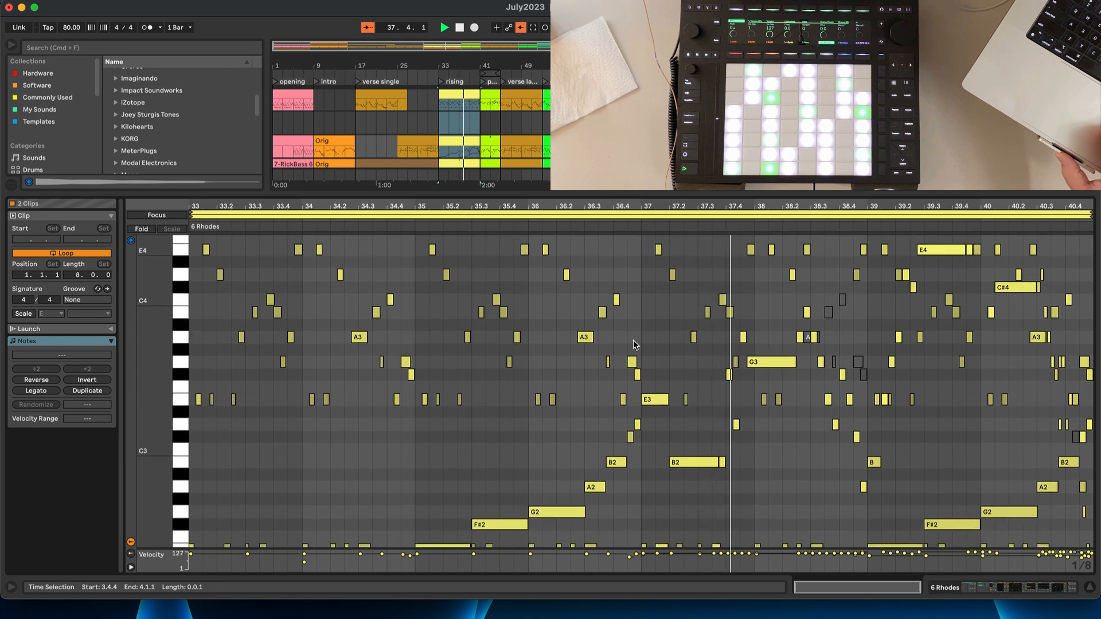
{"action": "scroll", "coordinate": [632, 344], "scroll_direction": "down", "scroll_amount": 3}
{"action": "scroll", "coordinate": [633, 344], "scroll_direction": "up", "scroll_amount": 3}
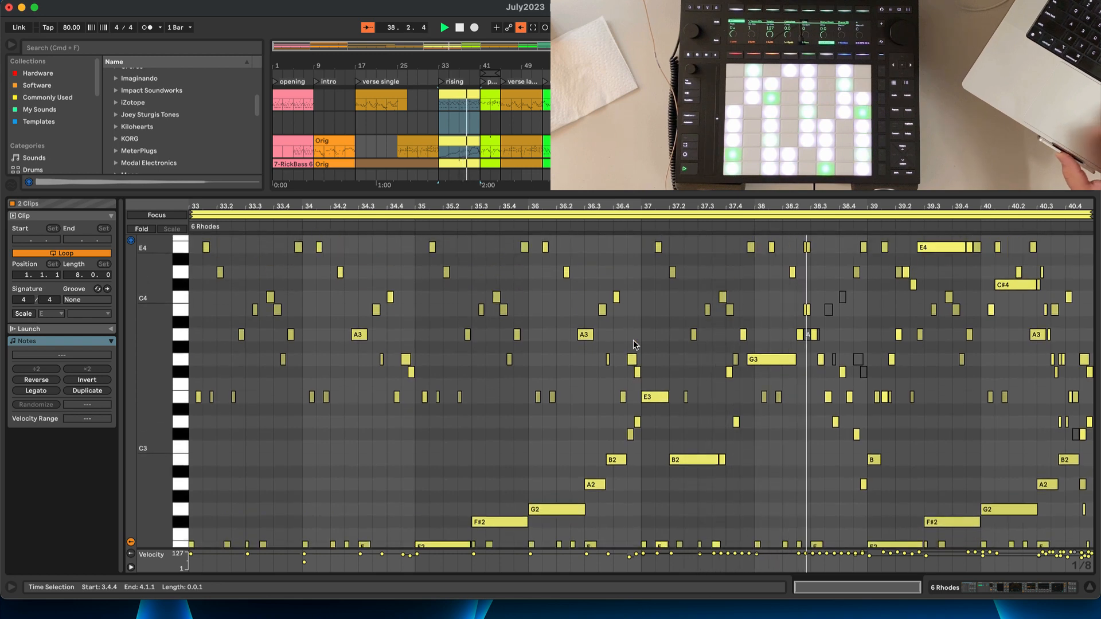
{"action": "left_click_drag", "start_coordinate": [170, 352], "coordinate": [162, 352]}
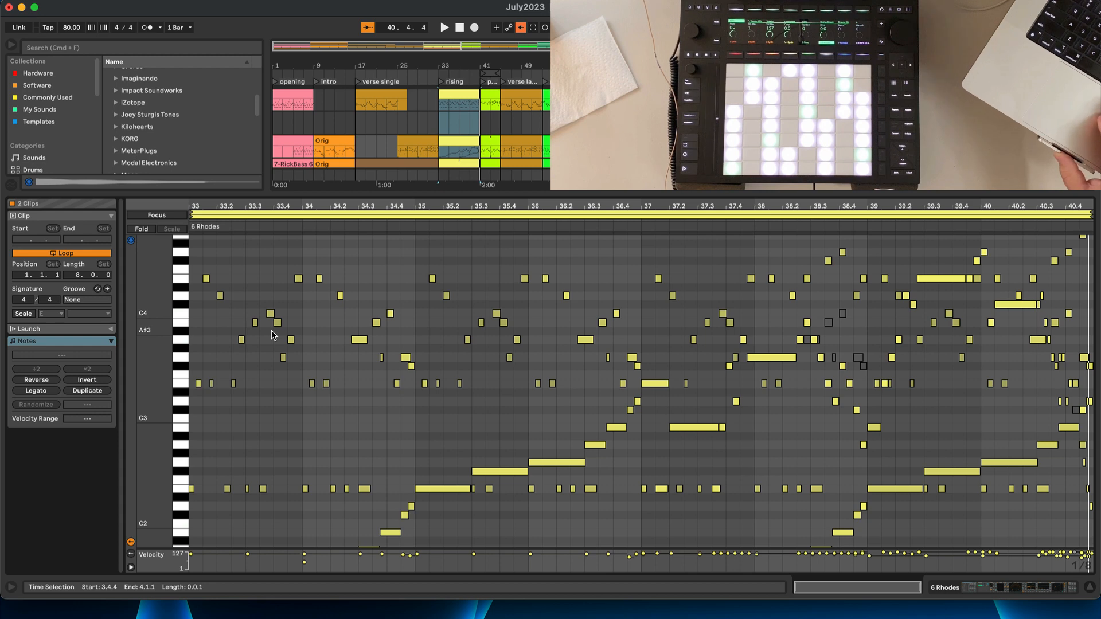
Step: Turn on the Stylus prints track in the full arrangement and select its audio clip at bar 41
{"action": "key", "text": "shift+Tab"}
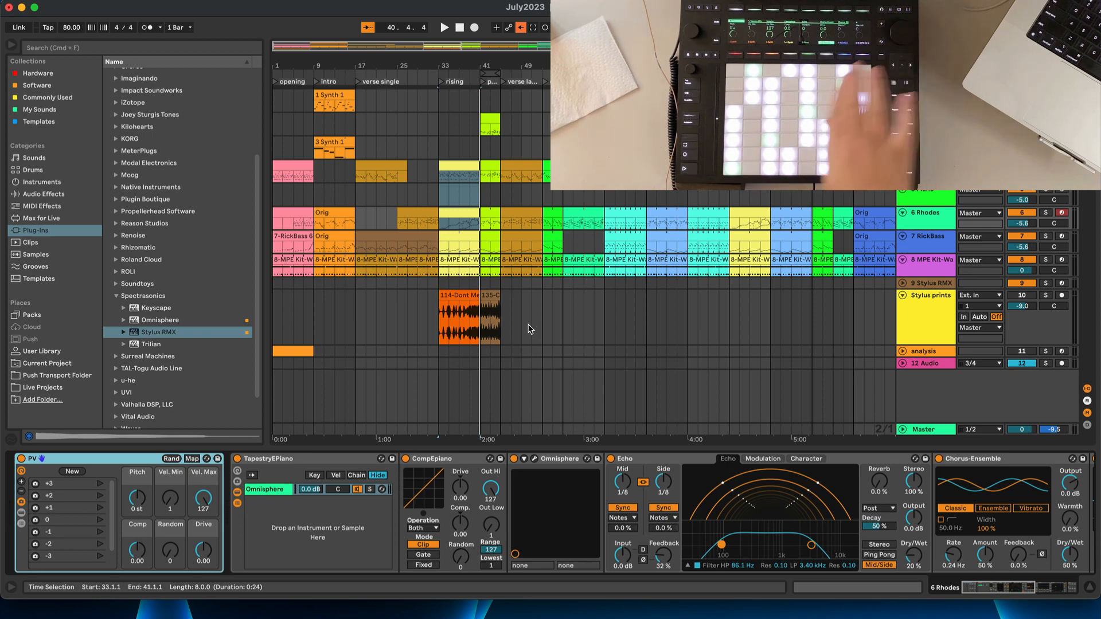
{"action": "left_click", "coordinate": [448, 294]}
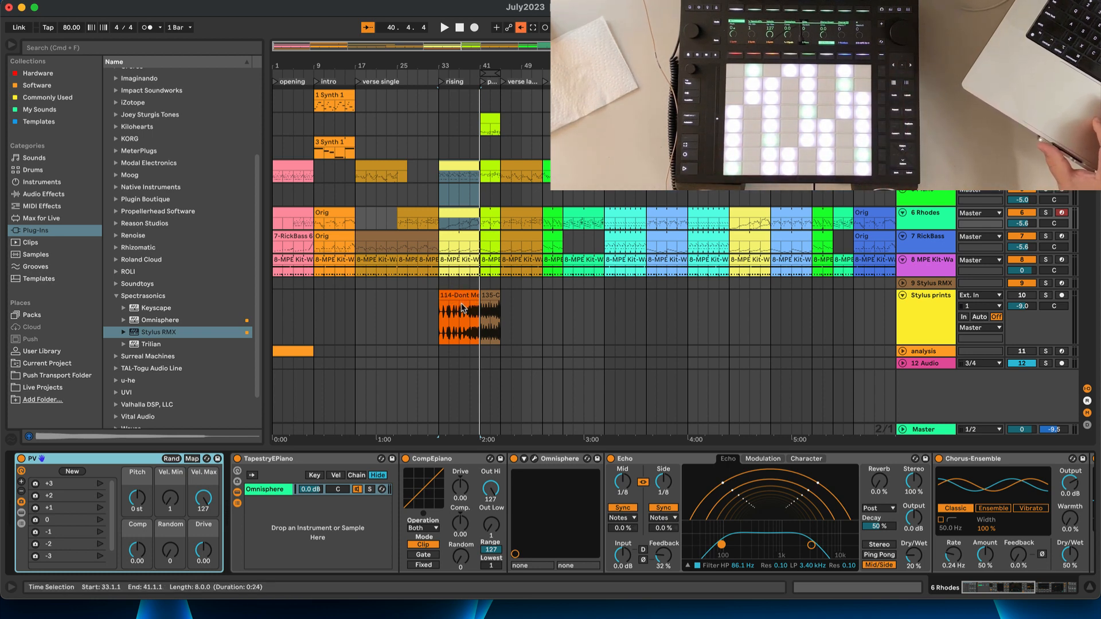
{"action": "left_click", "coordinate": [458, 295]}
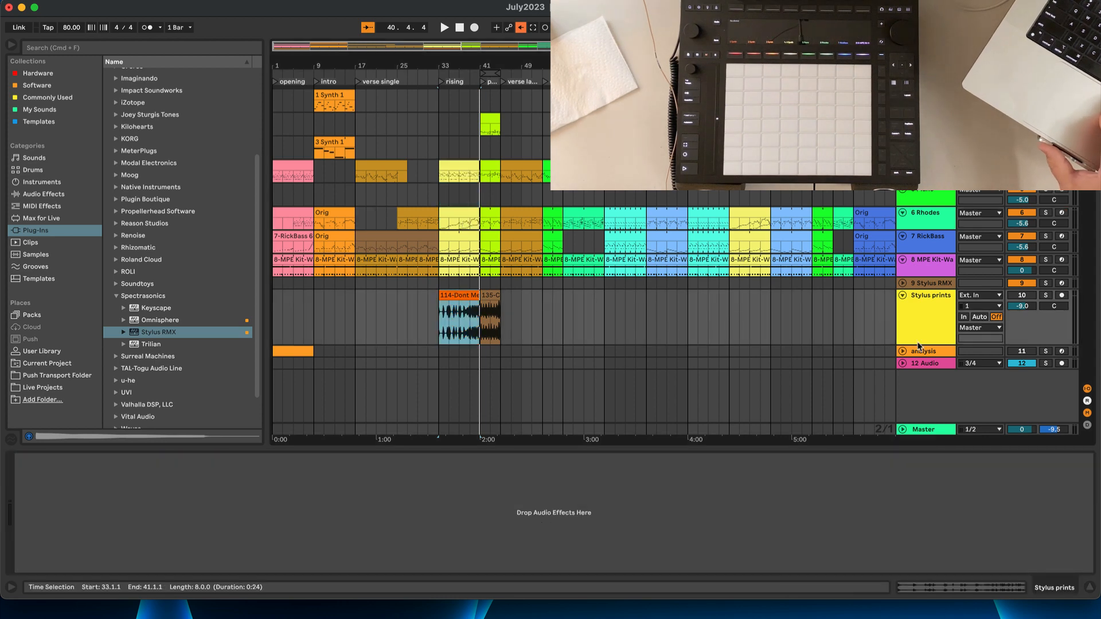
{"action": "left_click", "coordinate": [1023, 297]}
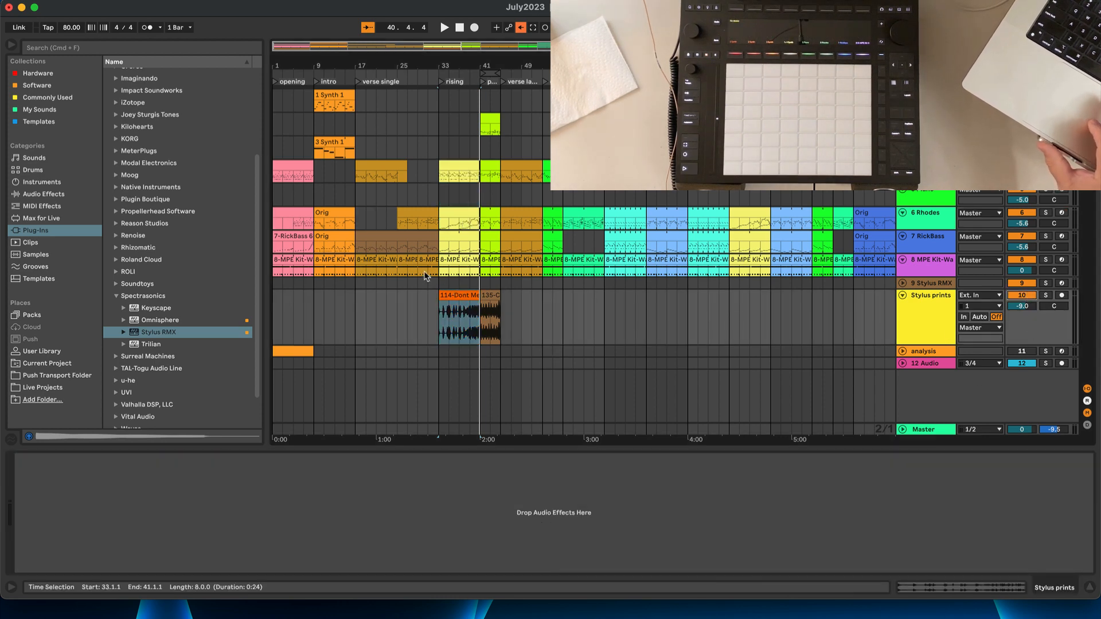
{"action": "left_click", "coordinate": [492, 296]}
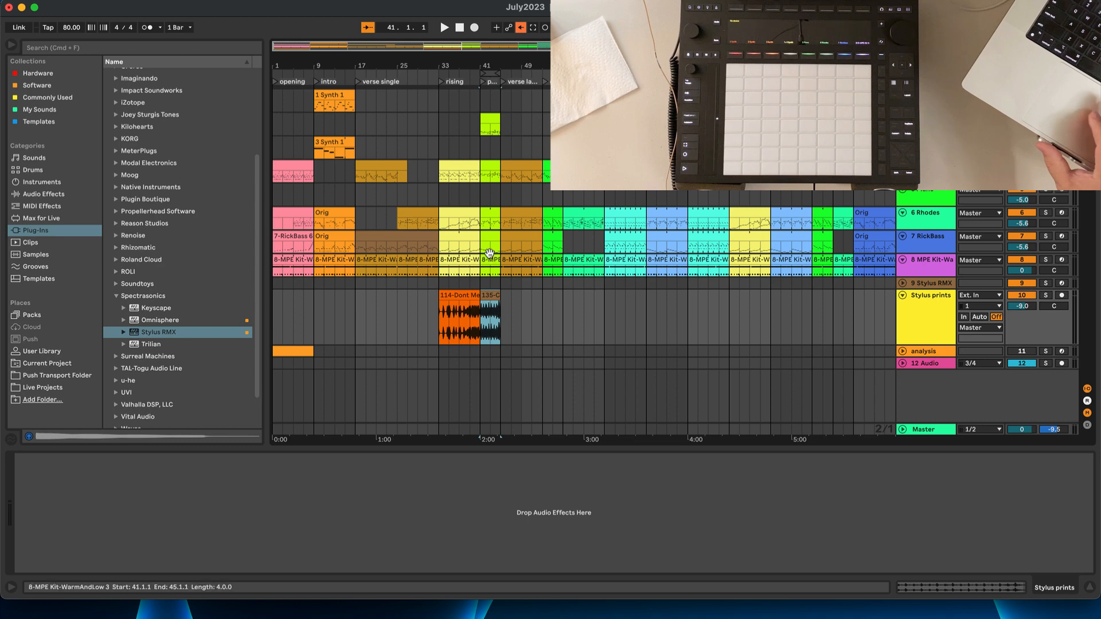
Step: Play from bar 33 through the first half of part 2, opening part 2's 4 Synth clip, and stop playback
{"action": "left_click", "coordinate": [439, 199]}
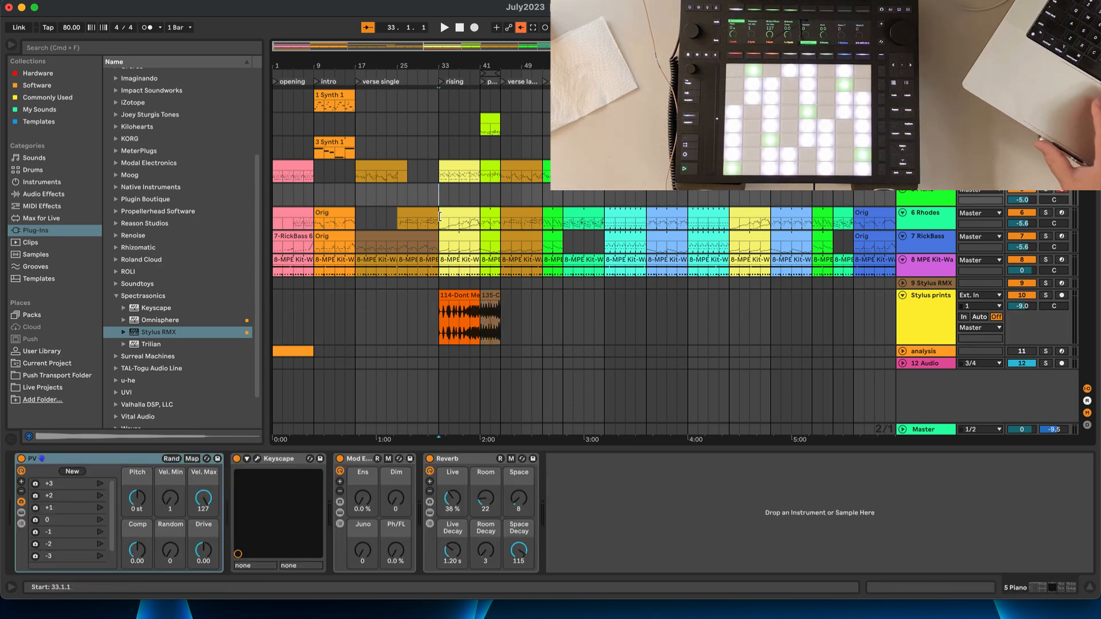
{"action": "key", "text": "space"}
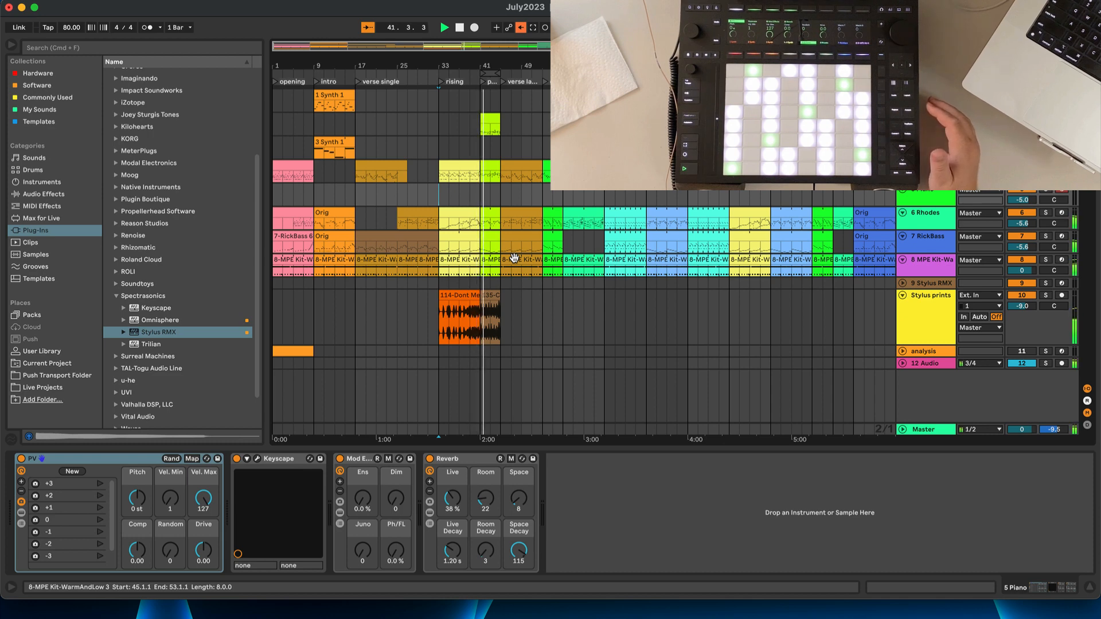
{"action": "double_click", "coordinate": [490, 170]}
{"action": "left_click", "coordinate": [536, 307]}
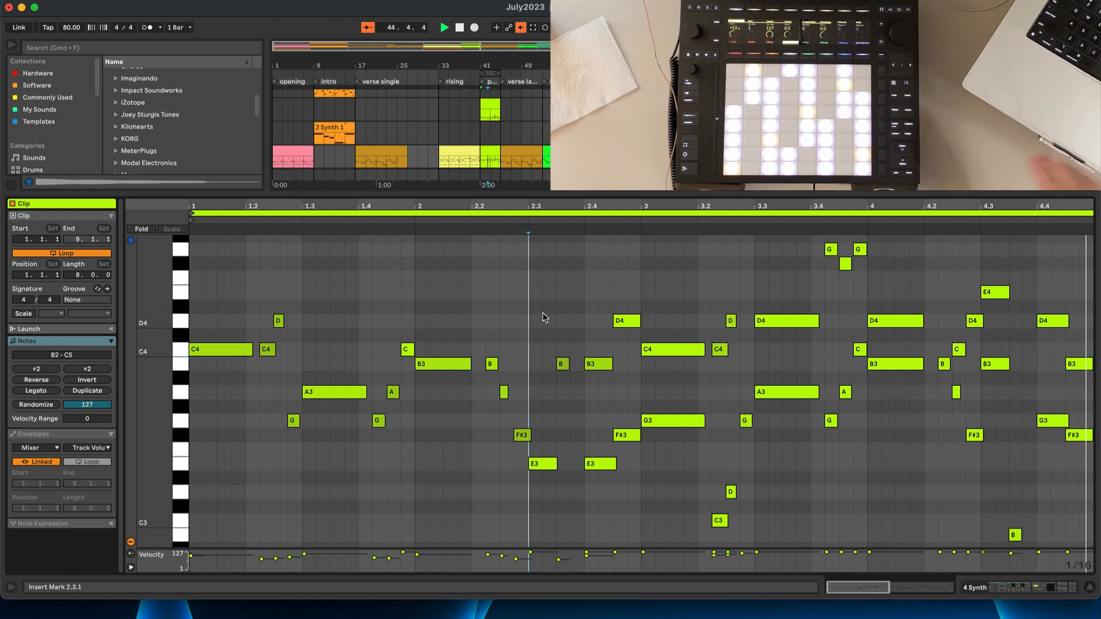
{"action": "key", "text": "space"}
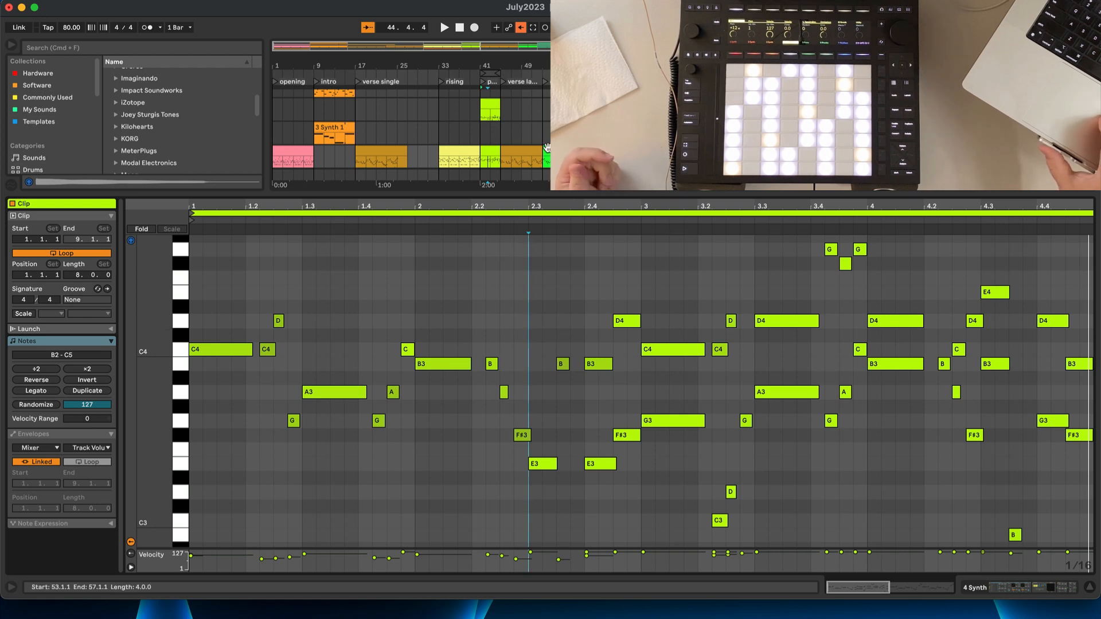
Step: Place the insert marker at bar 43 on the 9-Stylus RMX track
{"action": "scroll", "coordinate": [548, 150], "scroll_direction": "down", "scroll_amount": 5}
{"action": "scroll", "coordinate": [548, 151], "scroll_direction": "down", "scroll_amount": 3}
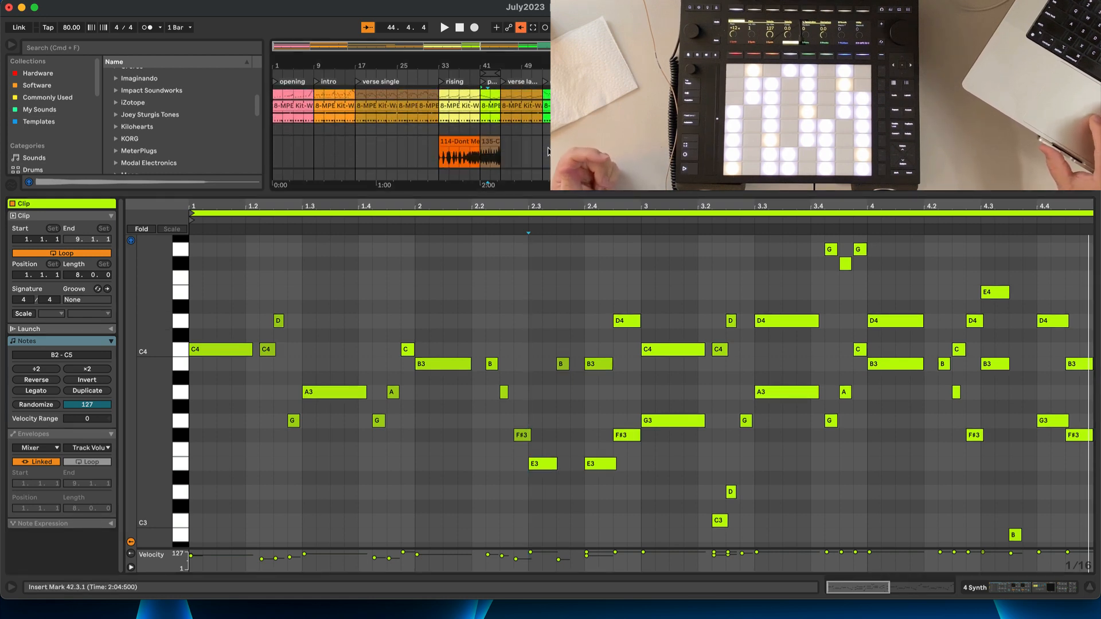
{"action": "left_click", "coordinate": [491, 131]}
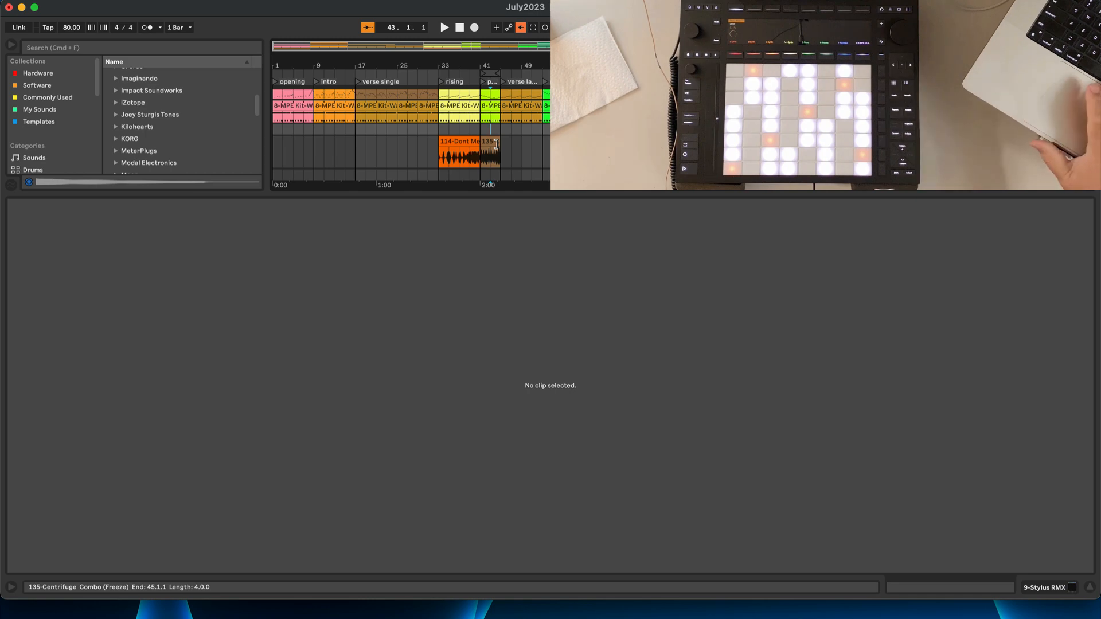
Step: Play part 2 from bar 43, open its Stylus prints audio clip to view the waveform, and stop playback
{"action": "key", "text": "space"}
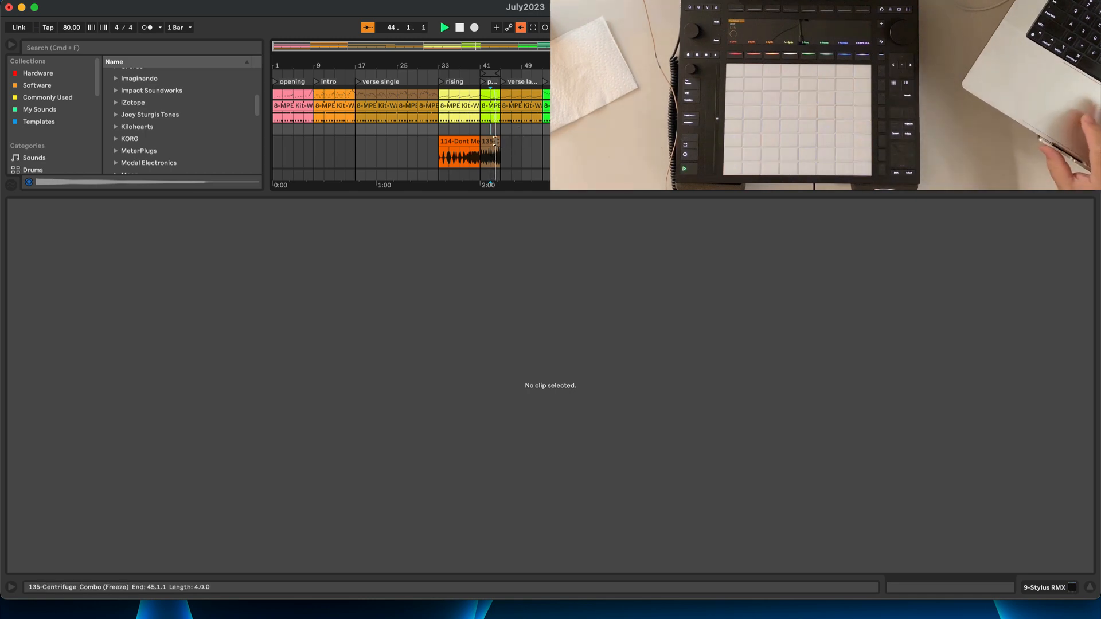
{"action": "left_click", "coordinate": [491, 153]}
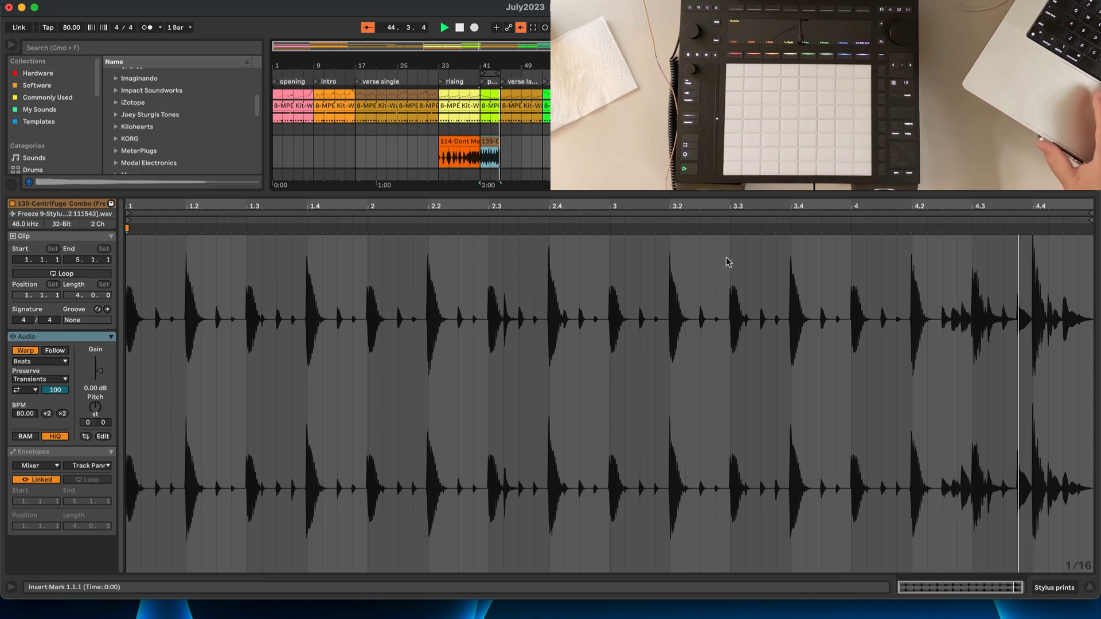
{"action": "key", "text": "space"}
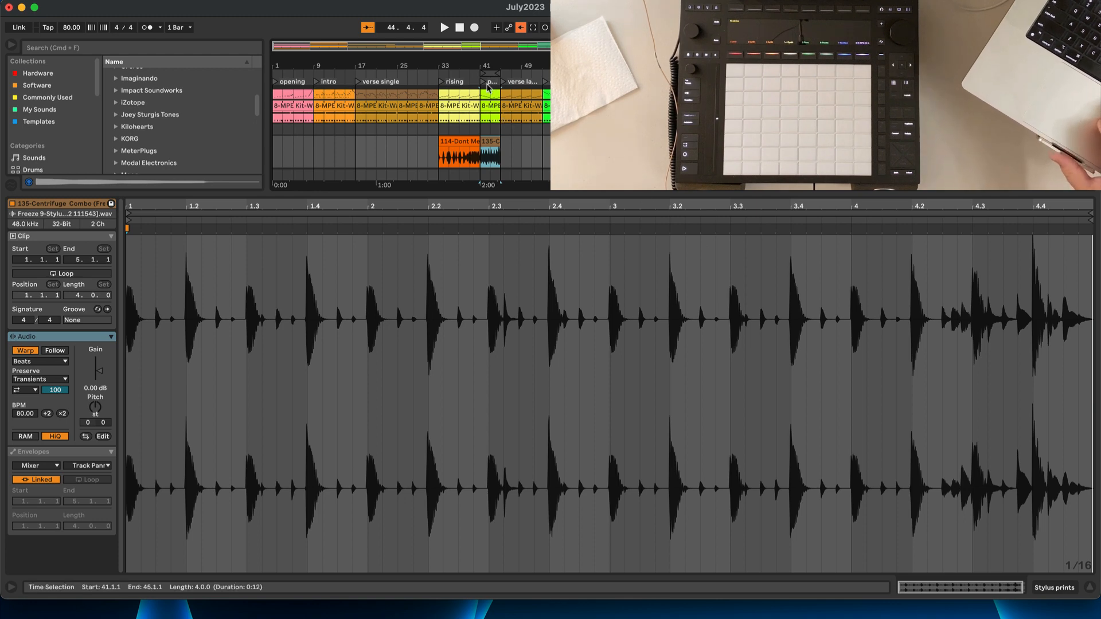
Step: Bring back the full arrangement view, return to the start of the song and play it from bar 1
{"action": "key", "text": "shift+Tab"}
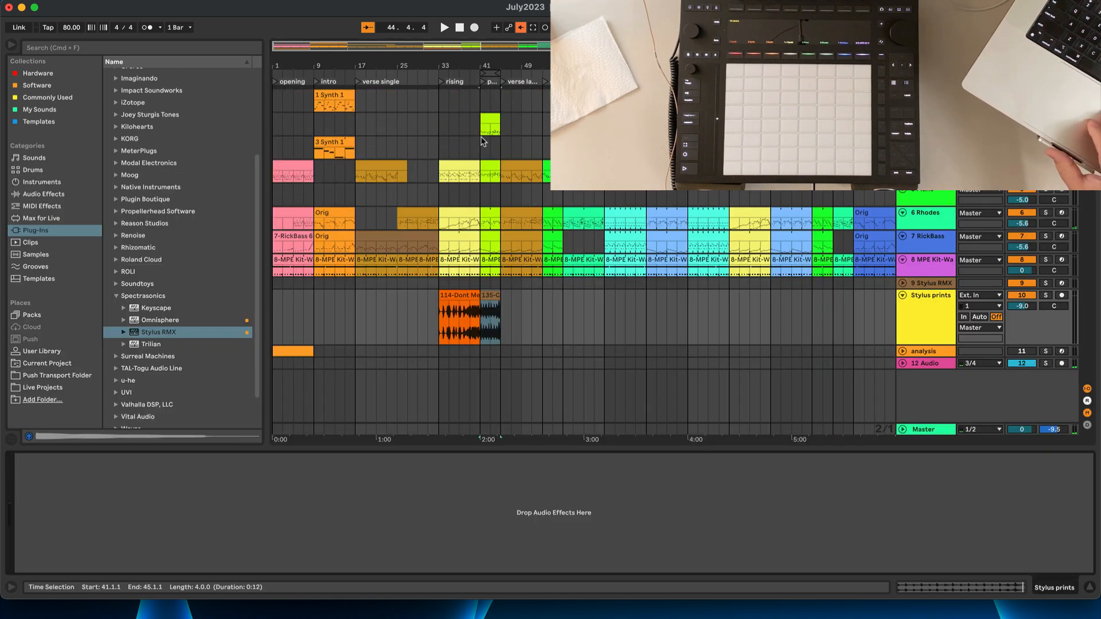
{"action": "scroll", "coordinate": [465, 154], "scroll_direction": "right", "scroll_amount": 1}
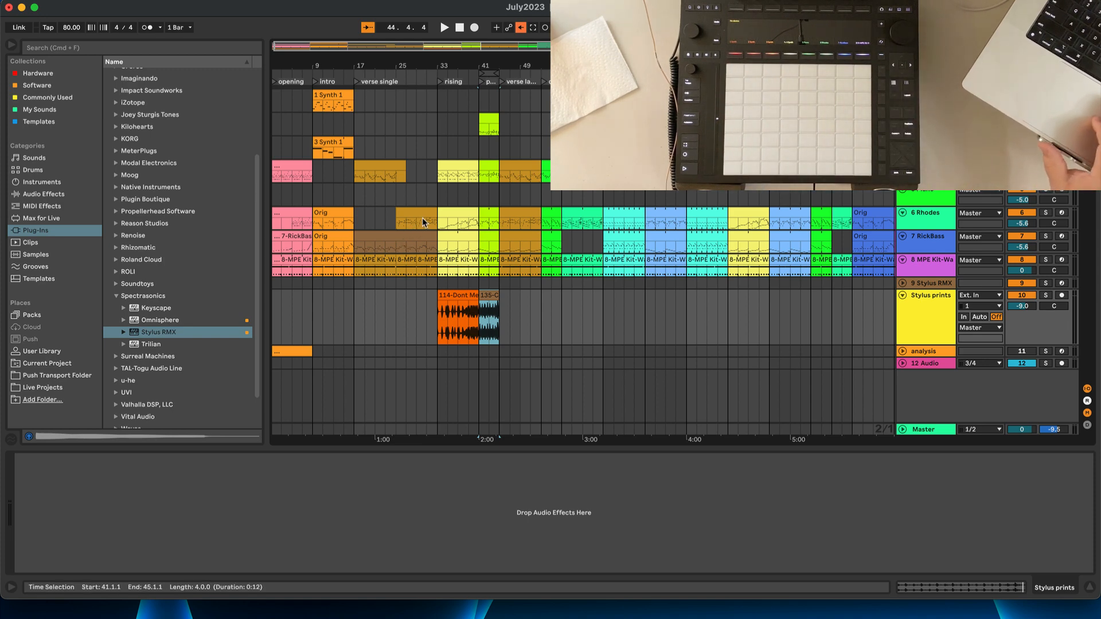
{"action": "left_click", "coordinate": [460, 28]}
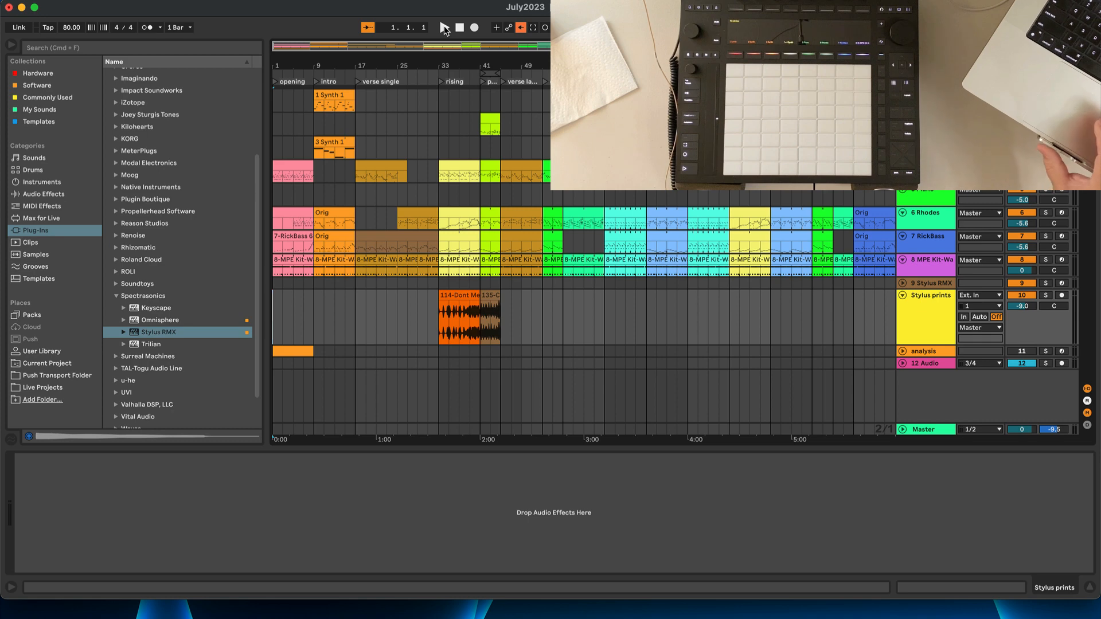
{"action": "left_click", "coordinate": [445, 28]}
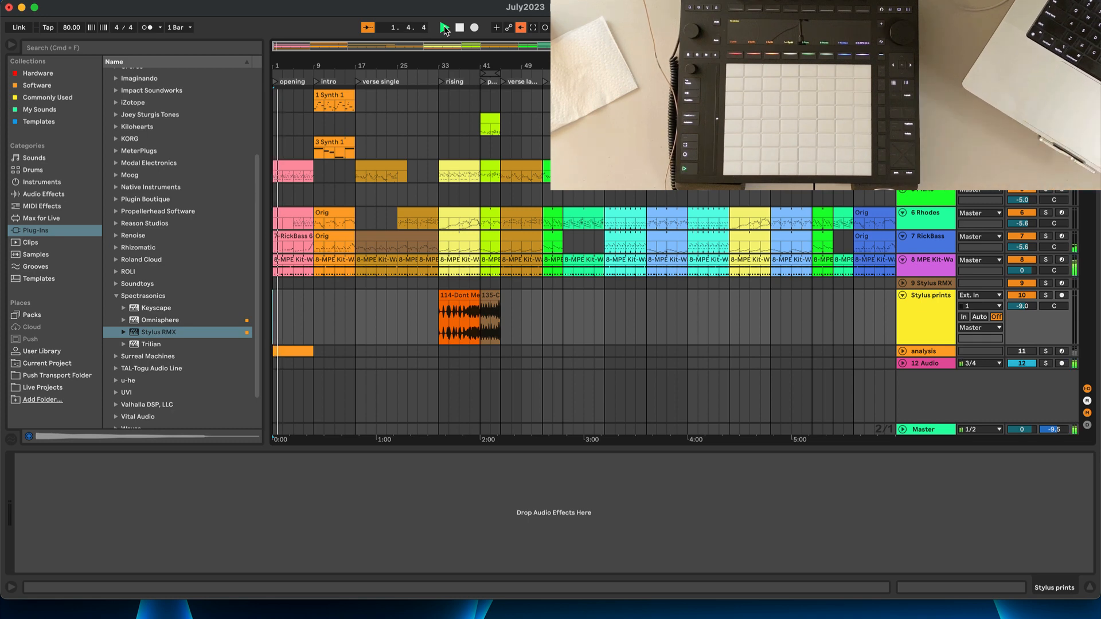
Step: Open the opening section's 4 Synth clip, fold its note view to the used pitches, and enlarge the arrangement area
{"action": "double_click", "coordinate": [290, 165]}
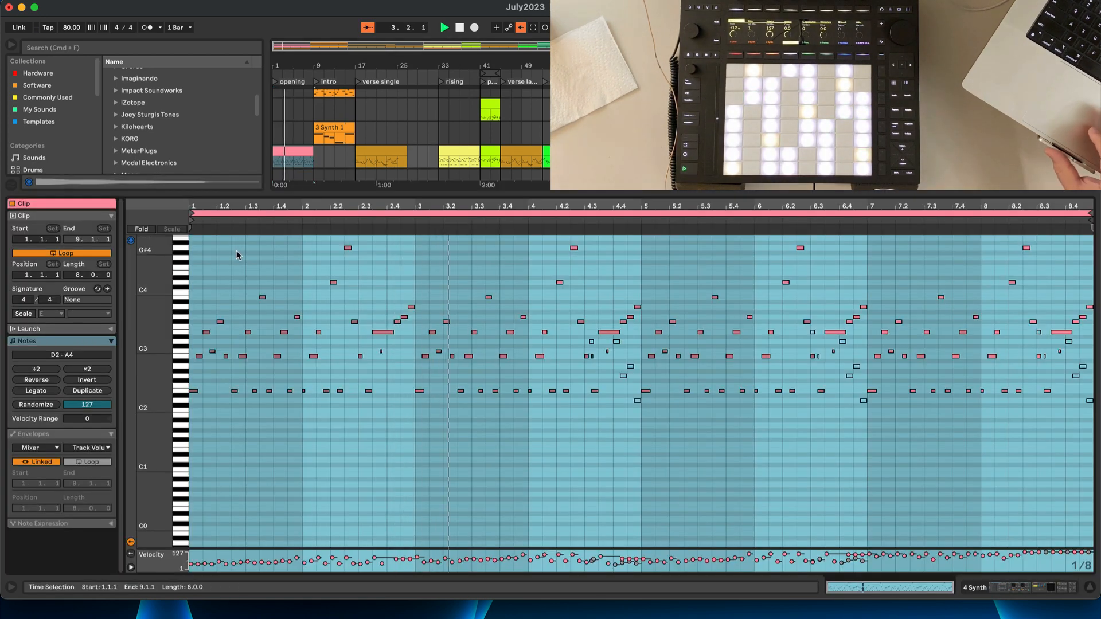
{"action": "left_click", "coordinate": [236, 249]}
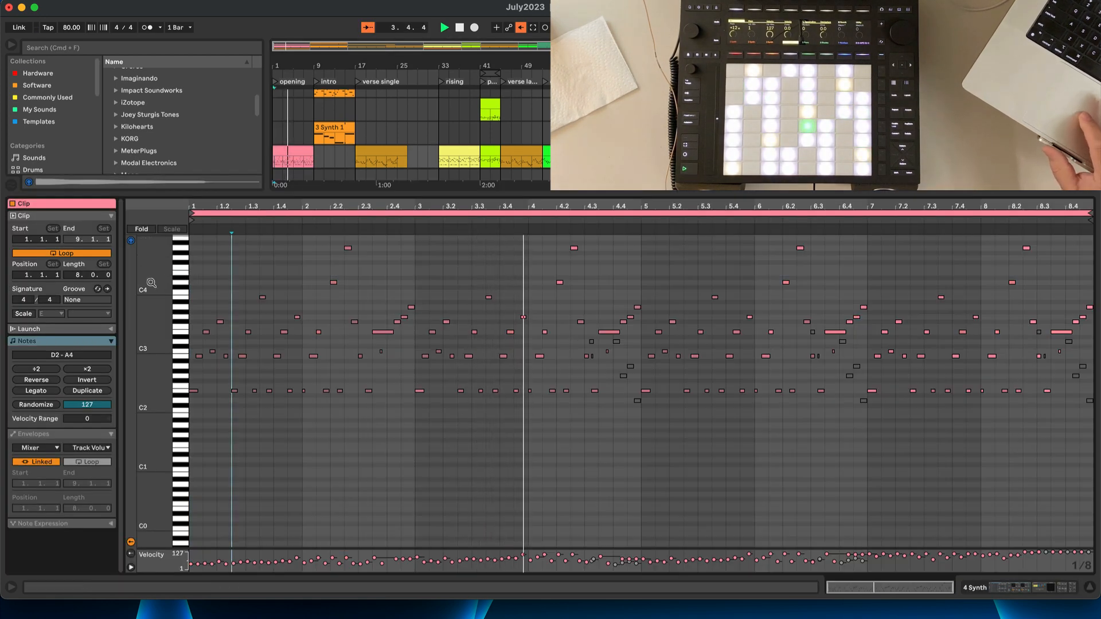
{"action": "key", "text": "f"}
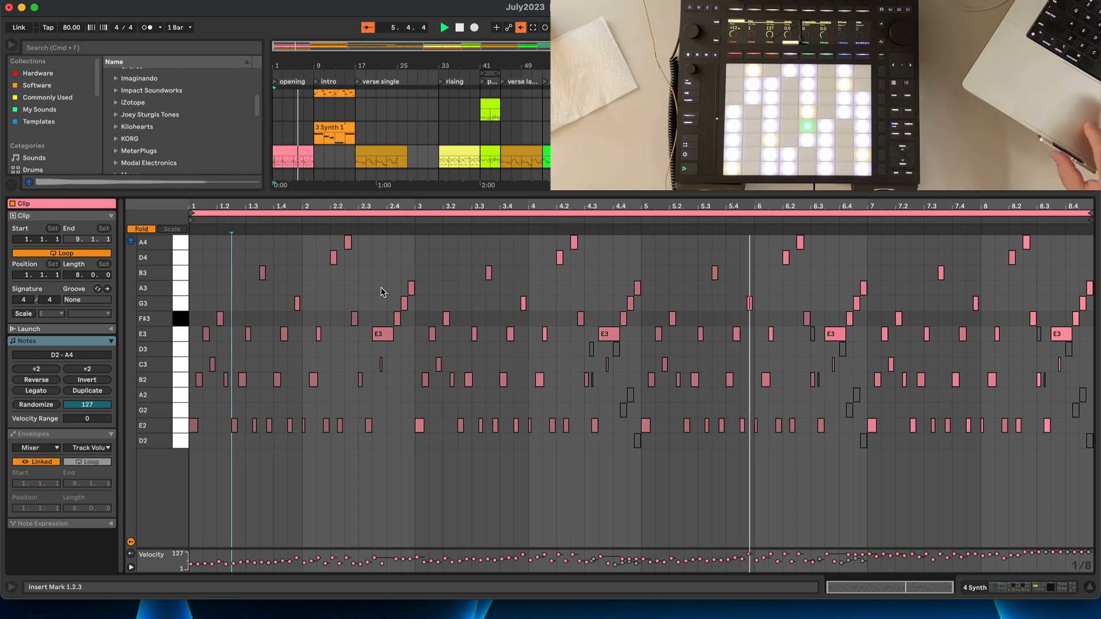
{"action": "left_click_drag", "start_coordinate": [463, 195], "coordinate": [464, 247]}
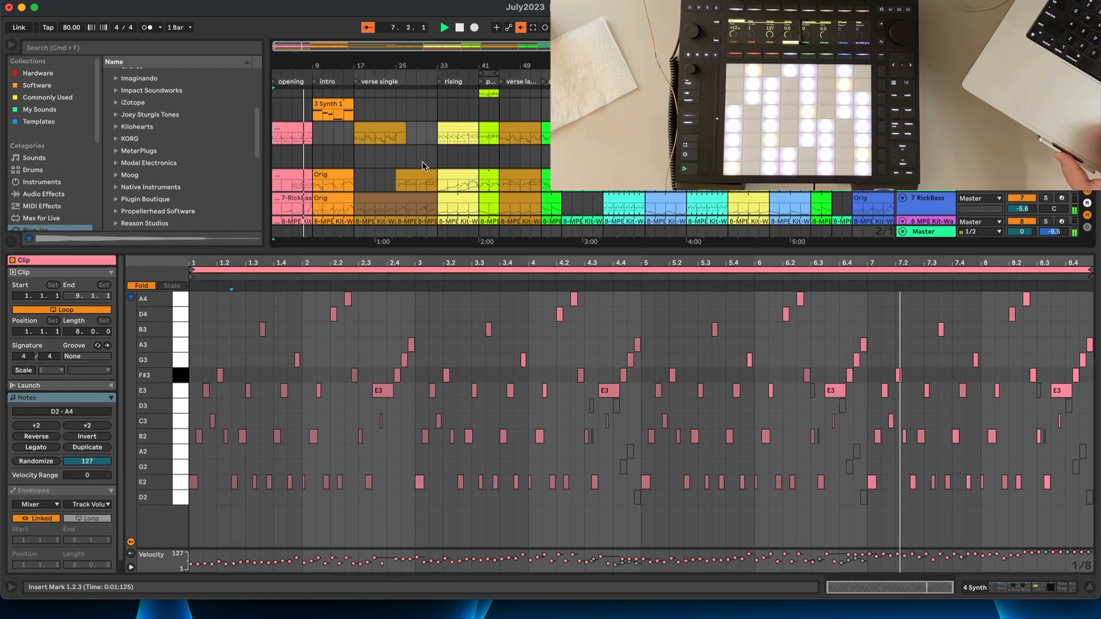
{"action": "scroll", "coordinate": [411, 153], "scroll_direction": "down", "scroll_amount": 1}
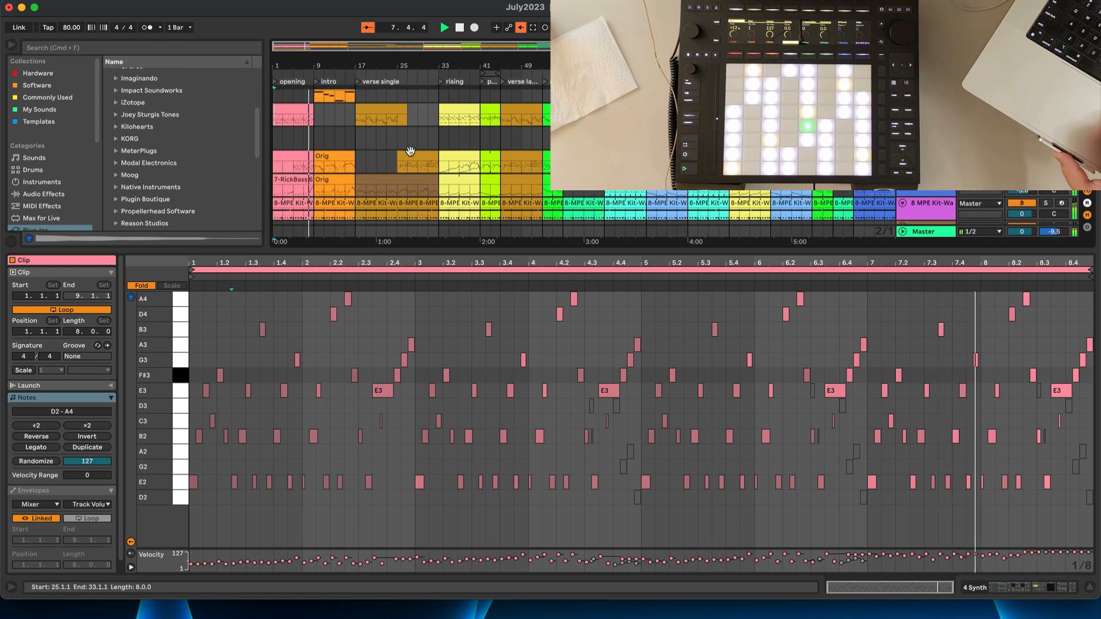
Step: Open the intro's 6 Rhodes clip during playback and fit its full note range, E1 to D4, into the note view
{"action": "left_click", "coordinate": [328, 157]}
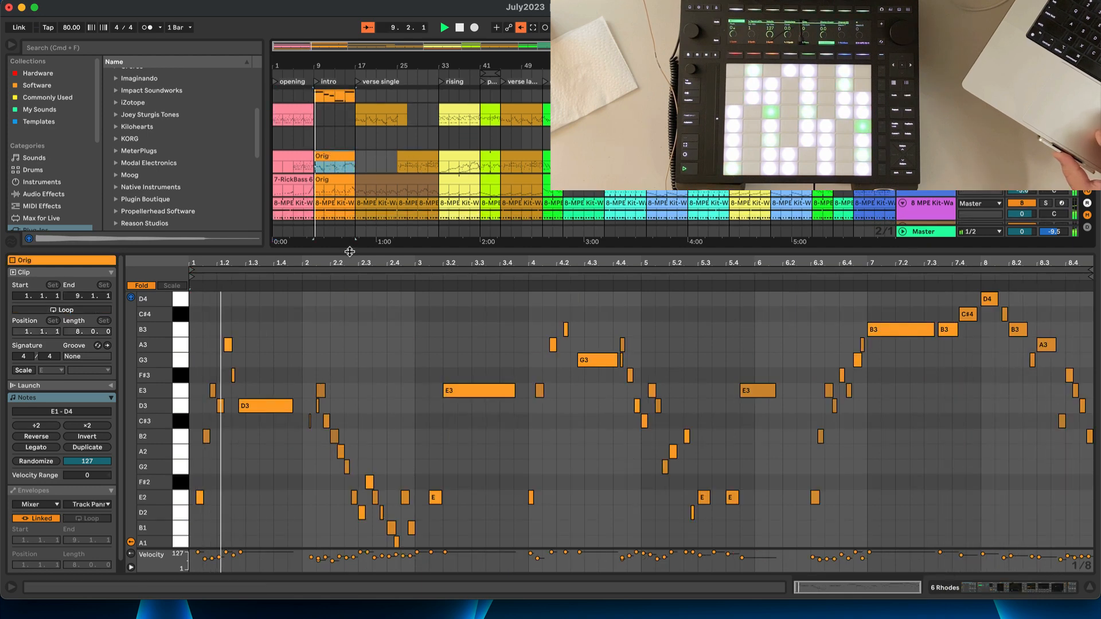
{"action": "mouse_move", "coordinate": [351, 262]}
{"action": "left_mouse_down"}
{"action": "mouse_move", "coordinate": [351, 272]}
{"action": "mouse_move", "coordinate": [351, 262]}
{"action": "left_mouse_up"}
{"action": "scroll", "coordinate": [372, 297], "scroll_direction": "down", "scroll_amount": 1}
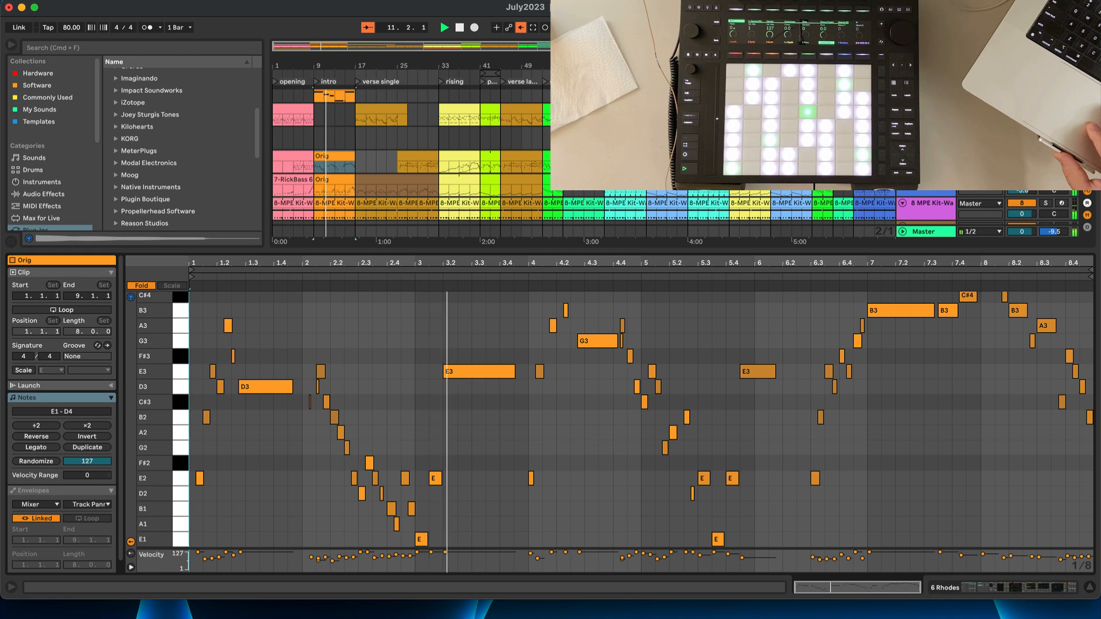
{"action": "left_click_drag", "start_coordinate": [158, 346], "coordinate": [150, 346]}
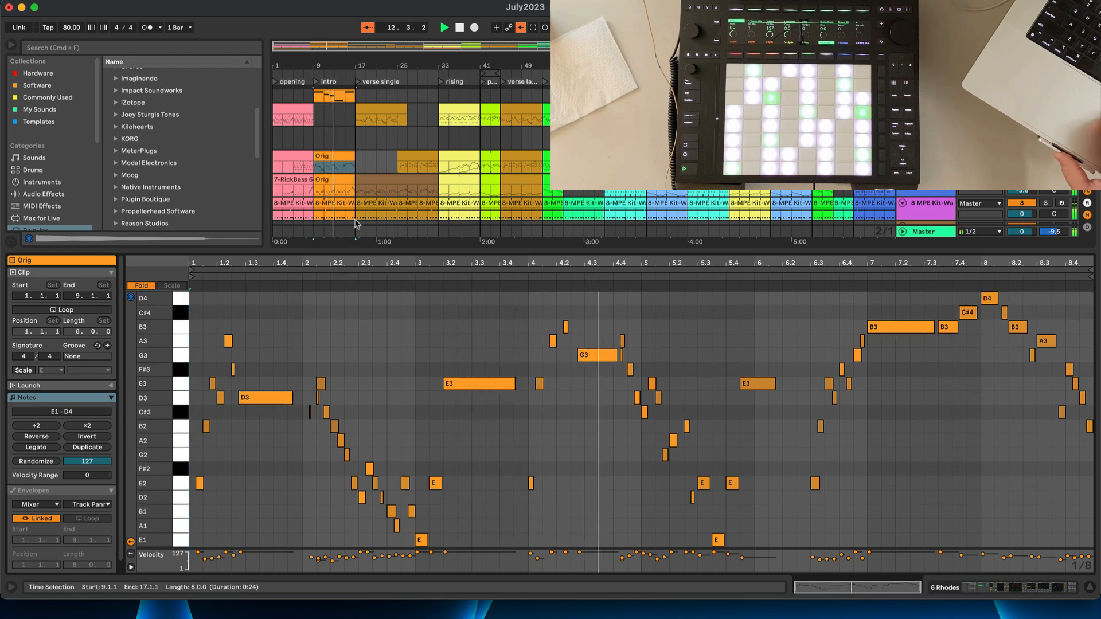
{"action": "scroll", "coordinate": [375, 177], "scroll_direction": "down", "scroll_amount": 2}
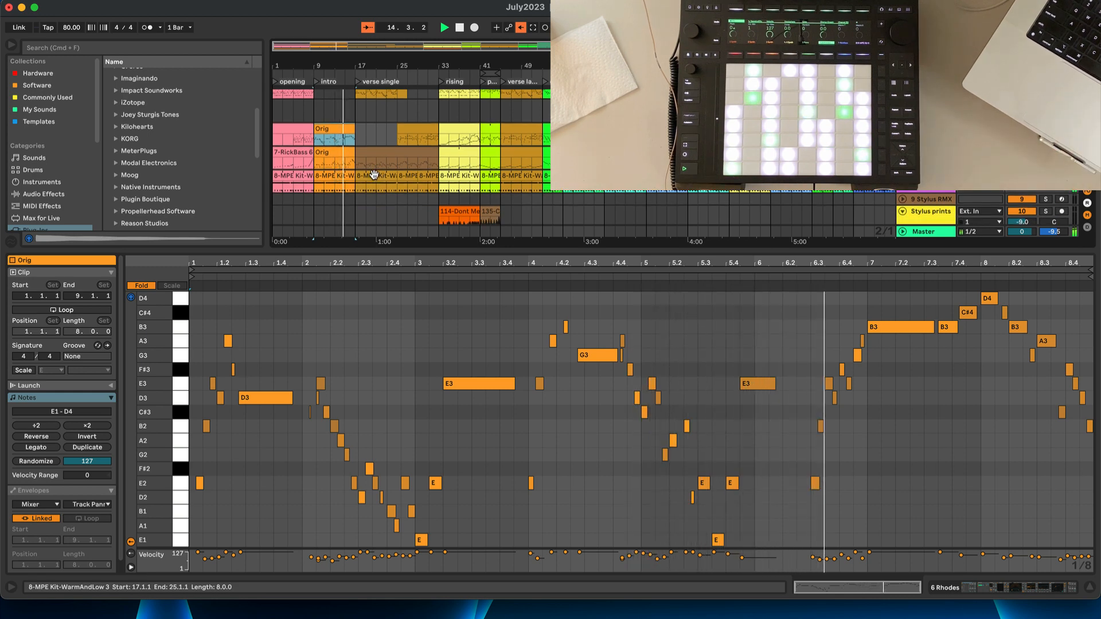
{"action": "scroll", "coordinate": [376, 160], "scroll_direction": "up", "scroll_amount": 2}
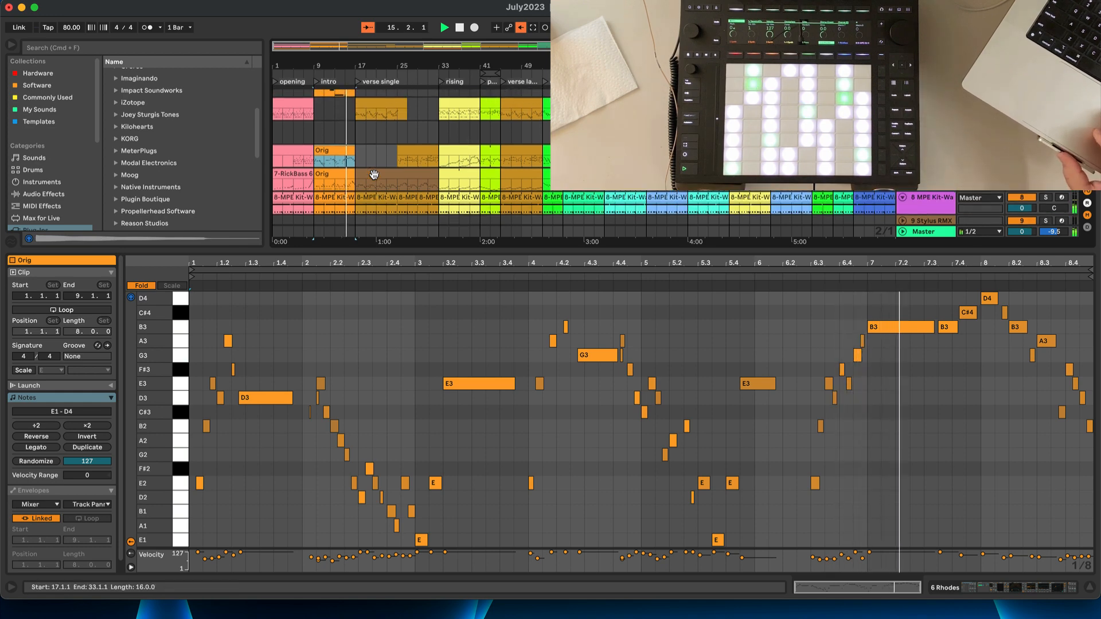
Step: Follow the verse single section by opening its 4 Synth clip, followed by its 6 Rhodes clip at bar 25
{"action": "left_click", "coordinate": [377, 116]}
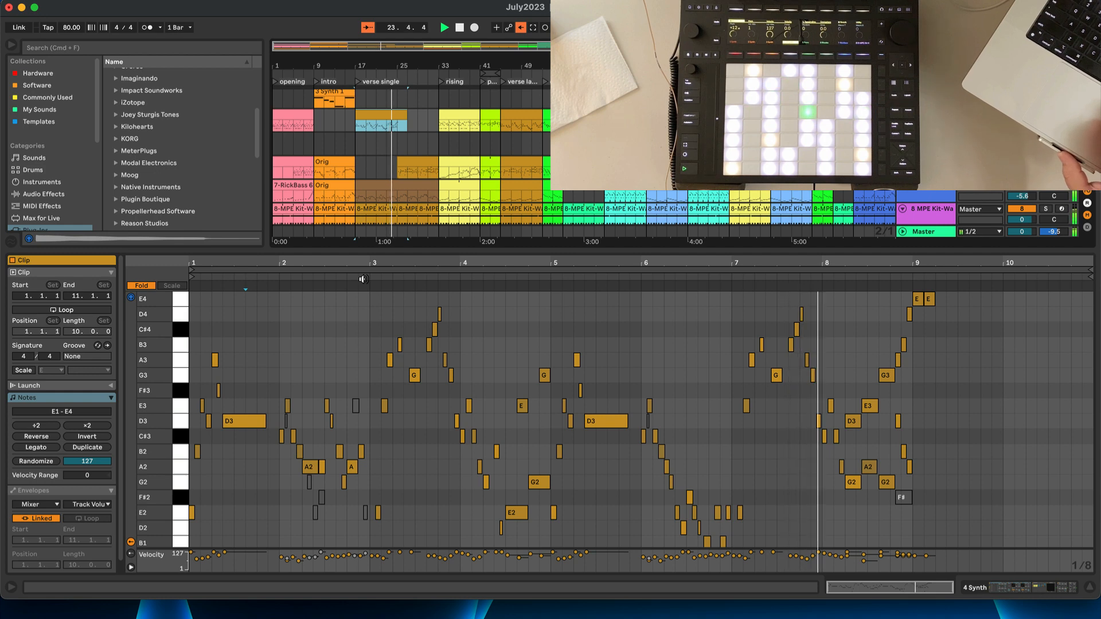
{"action": "left_click", "coordinate": [408, 166]}
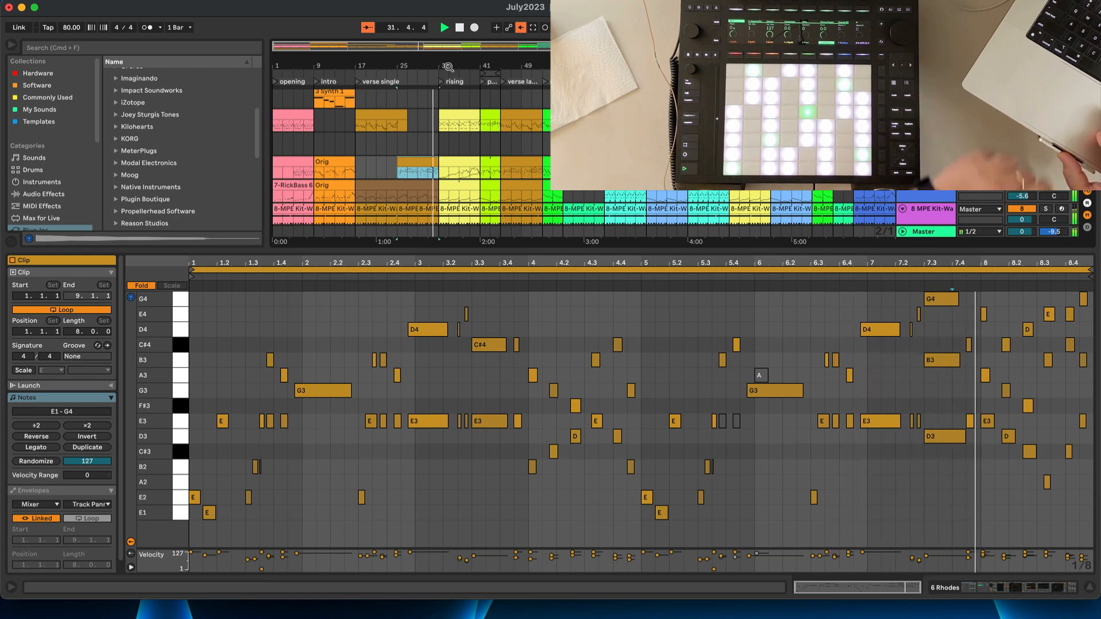
Step: Show the 4 Synth and 6 Rhodes notes together for the rising section and for part 2 as playback passes through
{"action": "left_click", "coordinate": [463, 115]}
{"action": "left_click", "coordinate": [457, 165], "text": "shift"}
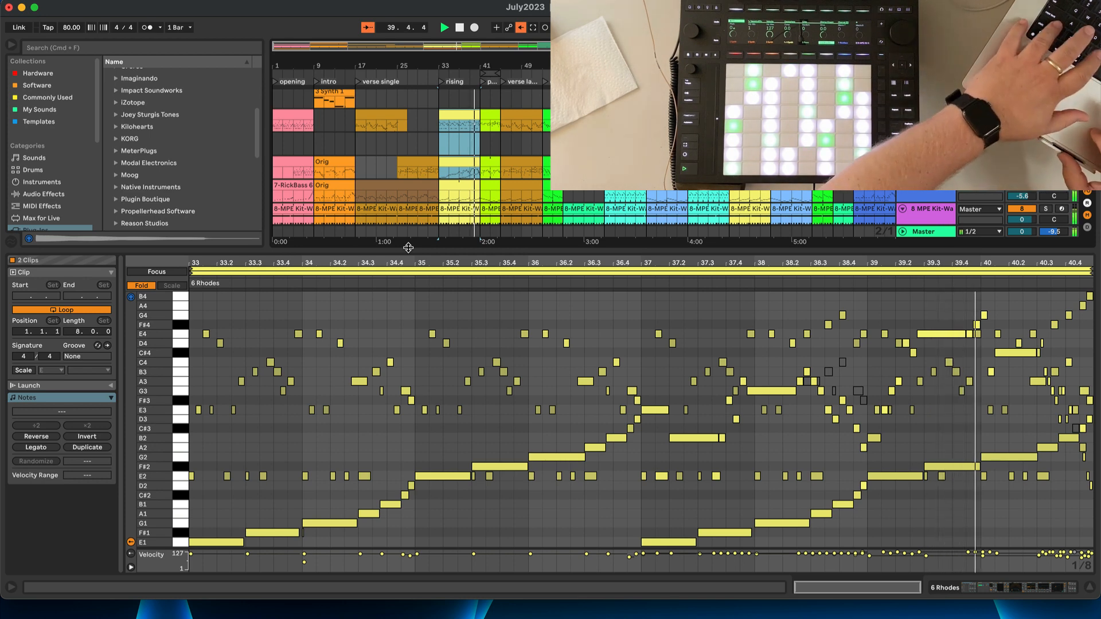
{"action": "left_click", "coordinate": [490, 115]}
{"action": "left_click", "coordinate": [486, 163], "text": "shift"}
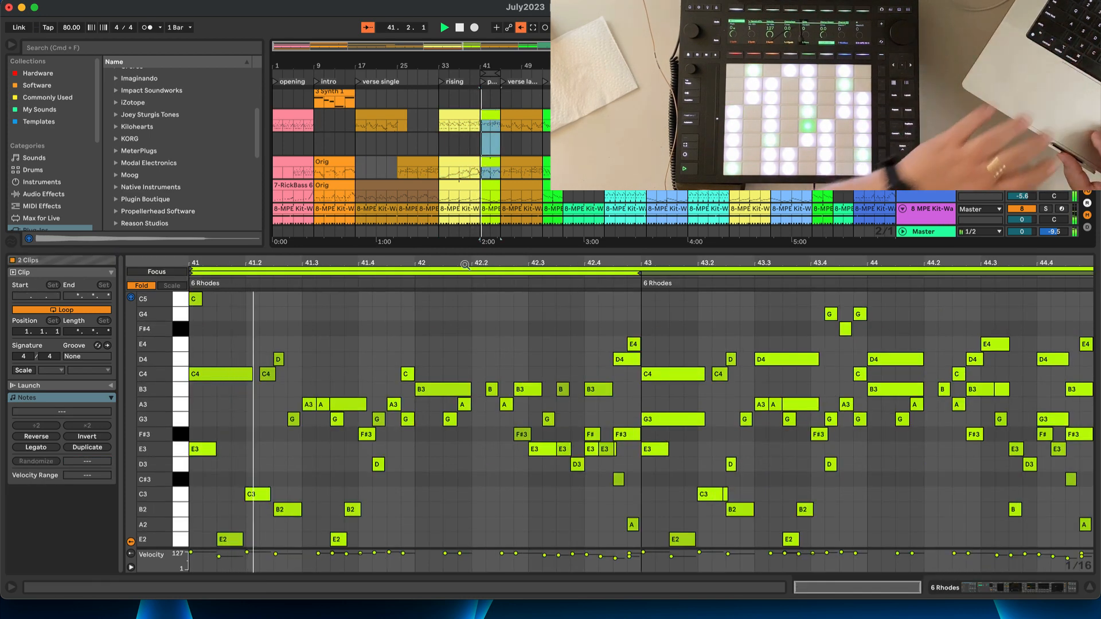
{"action": "left_click", "coordinate": [432, 327]}
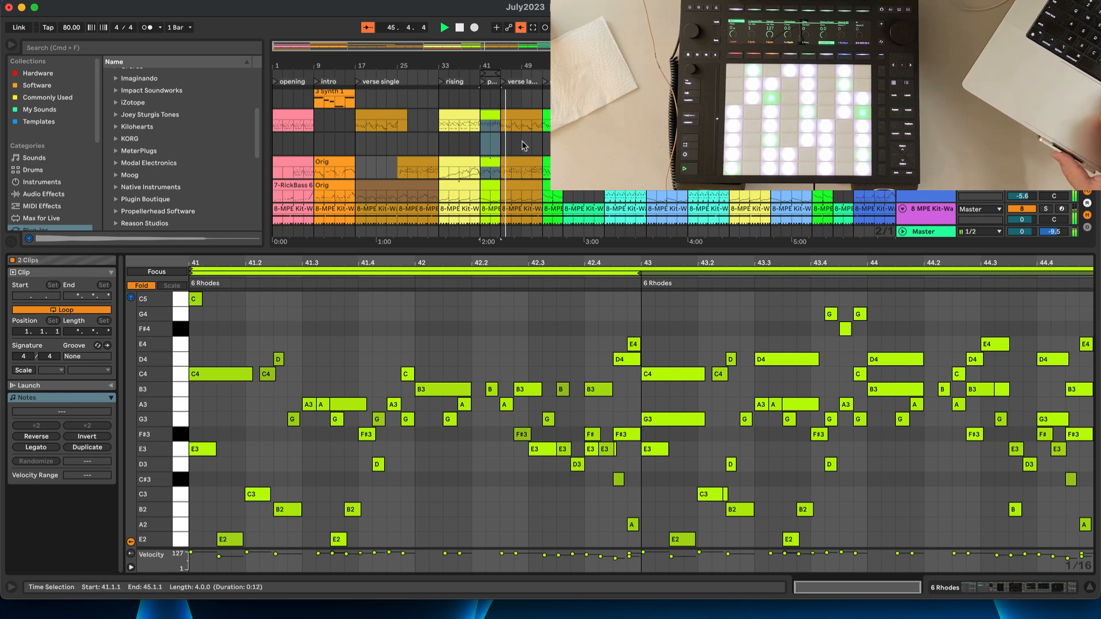
Step: Show the 4 Synth and 6 Rhodes notes together for the verse section starting at bar 45
{"action": "left_click", "coordinate": [522, 124]}
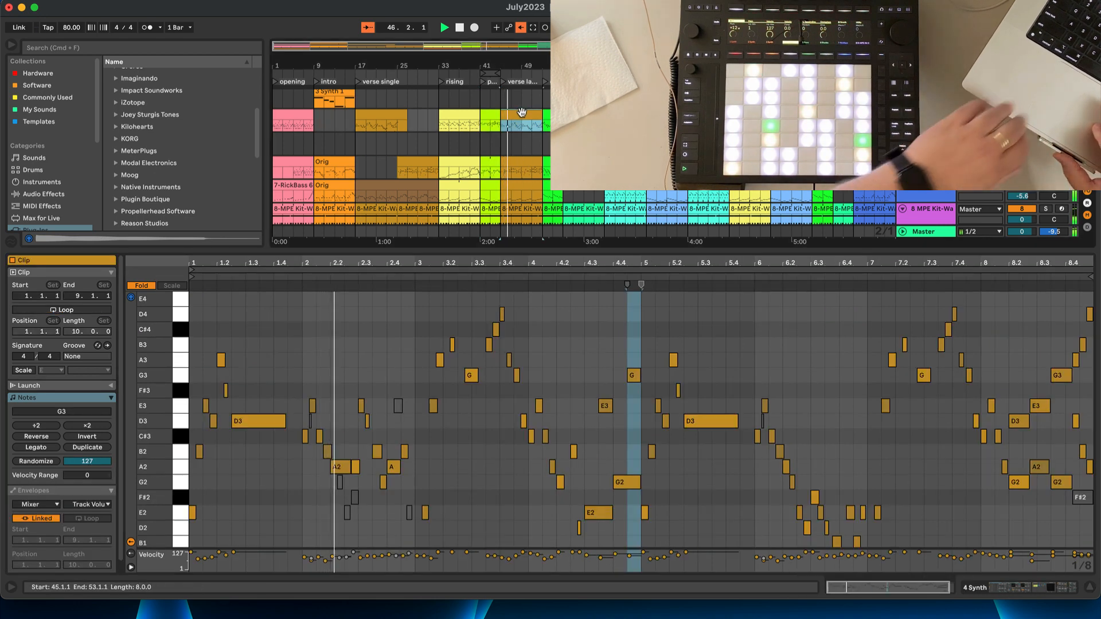
{"action": "left_click", "coordinate": [518, 162], "text": "shift"}
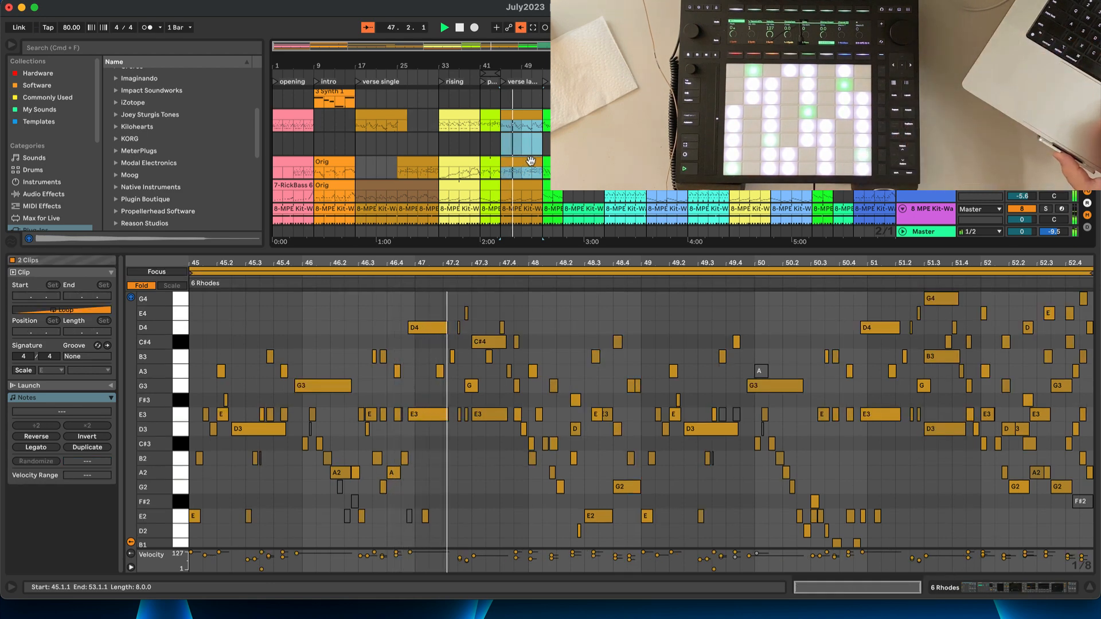